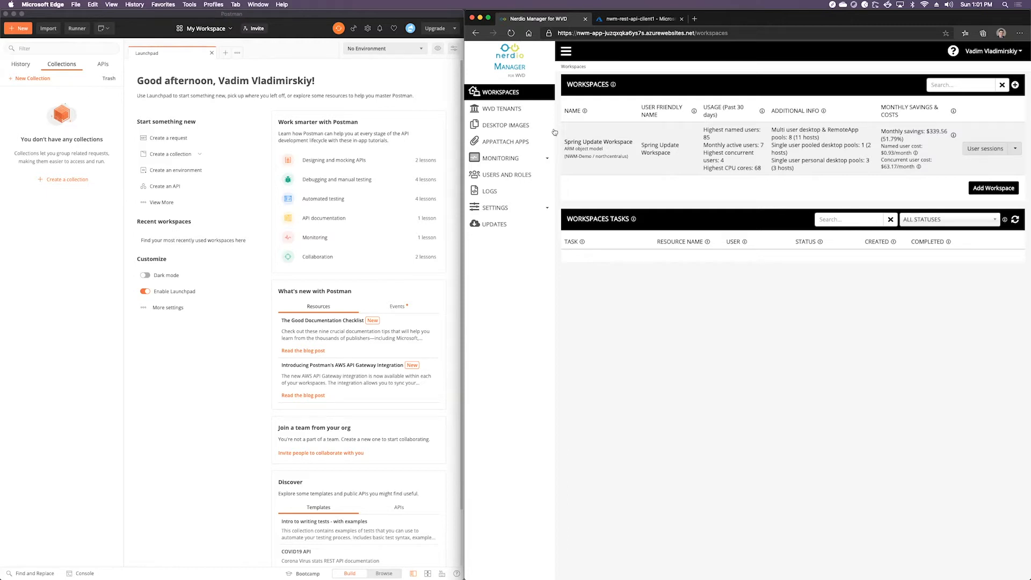
# Step: Open the Integrations settings in Nerdio Manager and view the REST API credentials
pyautogui.click(497, 207)
pyautogui.click(497, 244)
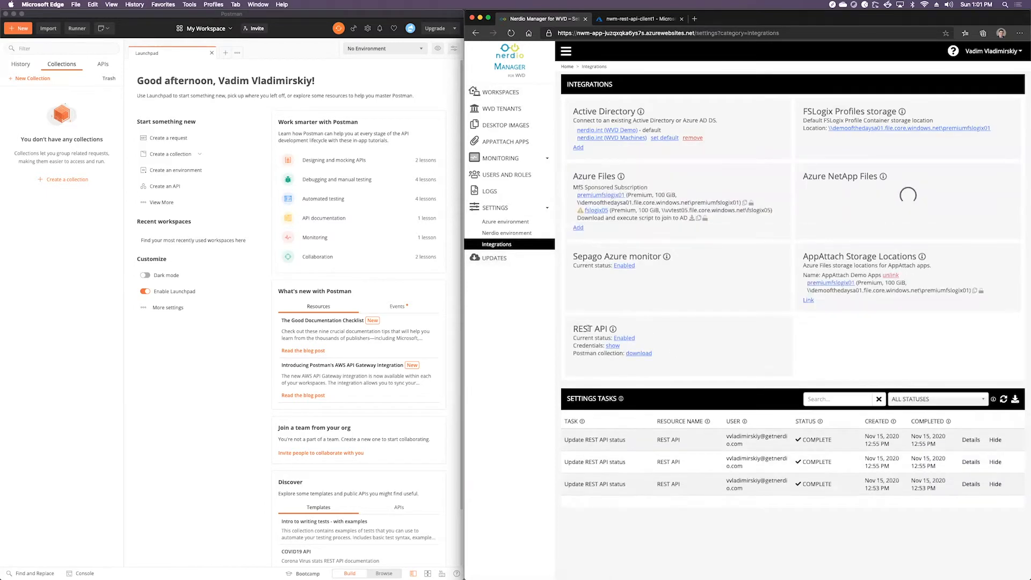
pyautogui.click(613, 346)
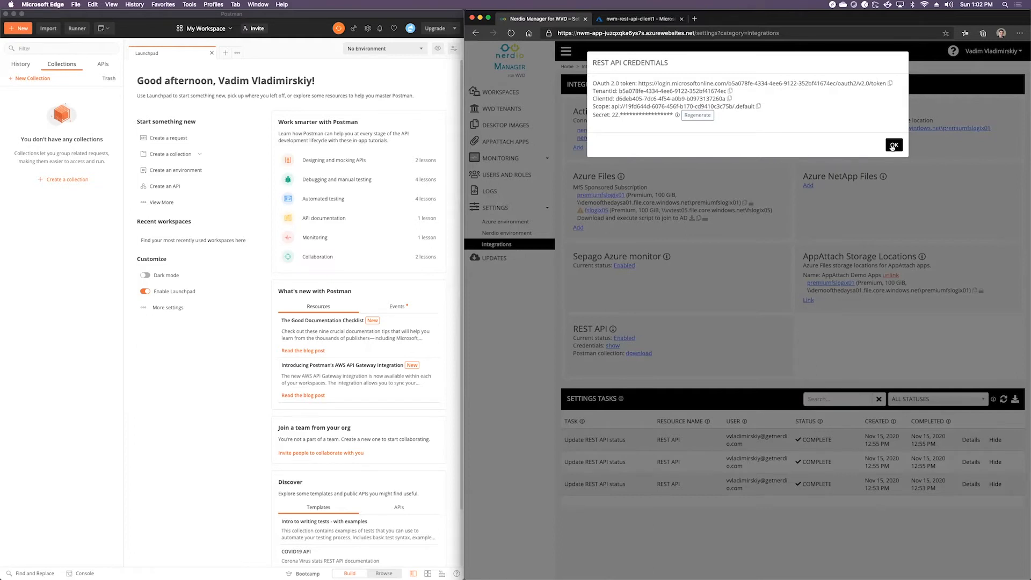
pyautogui.click(892, 146)
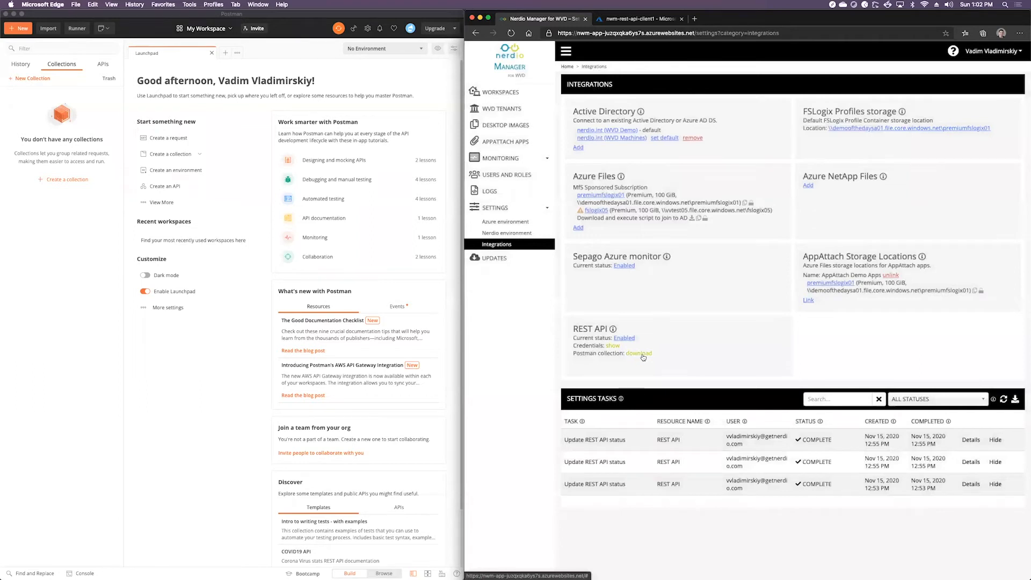
# Step: Download the REST API's Postman collection and import the NMW_API collection JSON file into Postman
pyautogui.click(641, 353)
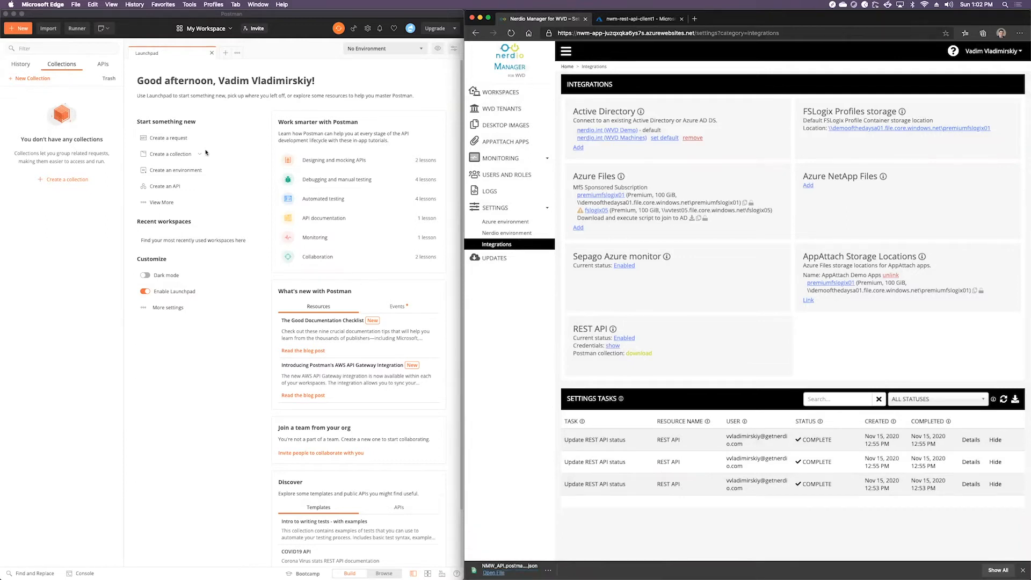
pyautogui.click(61, 69)
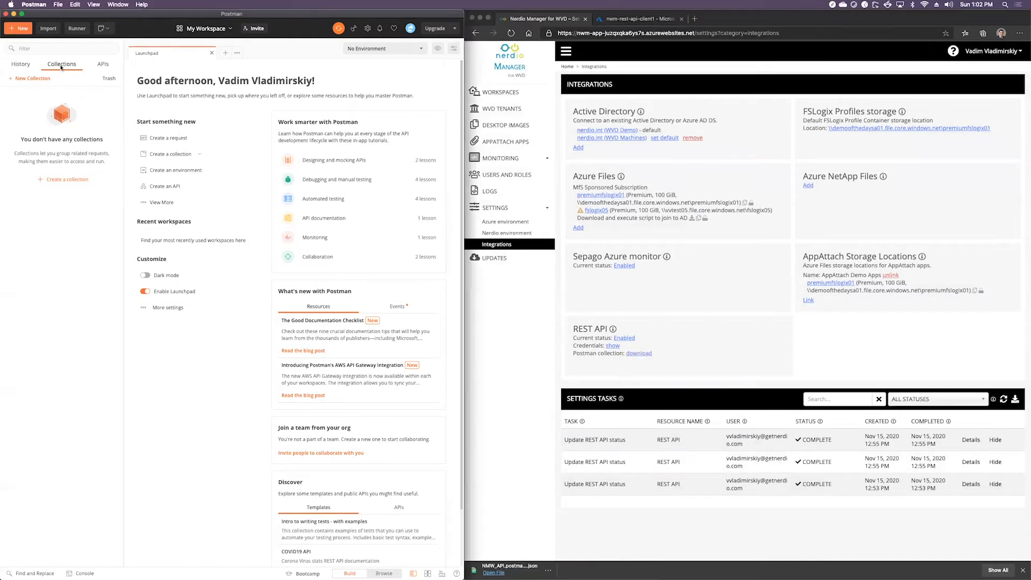
pyautogui.click(48, 28)
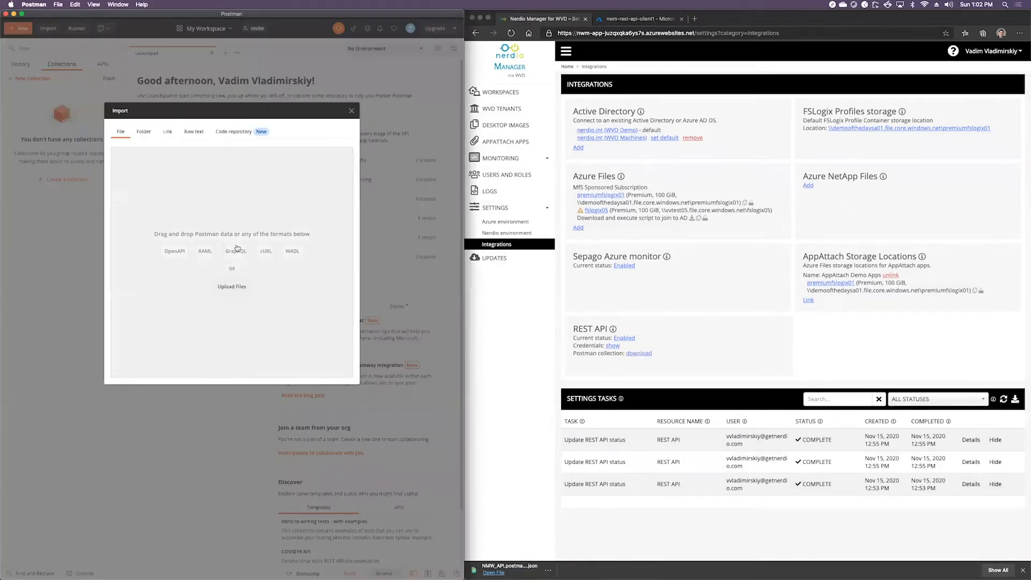
pyautogui.click(247, 284)
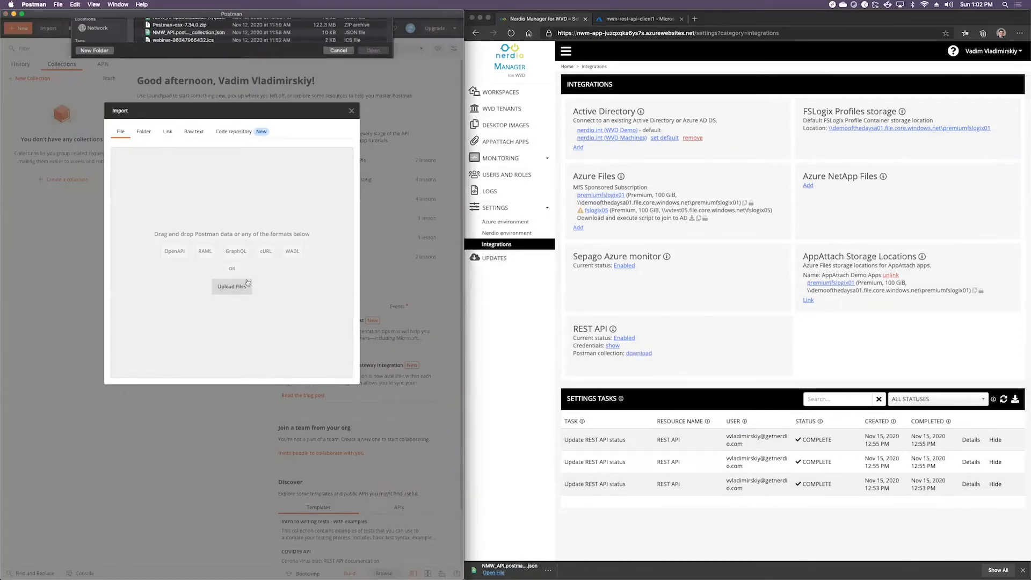
pyautogui.doubleClick(163, 50)
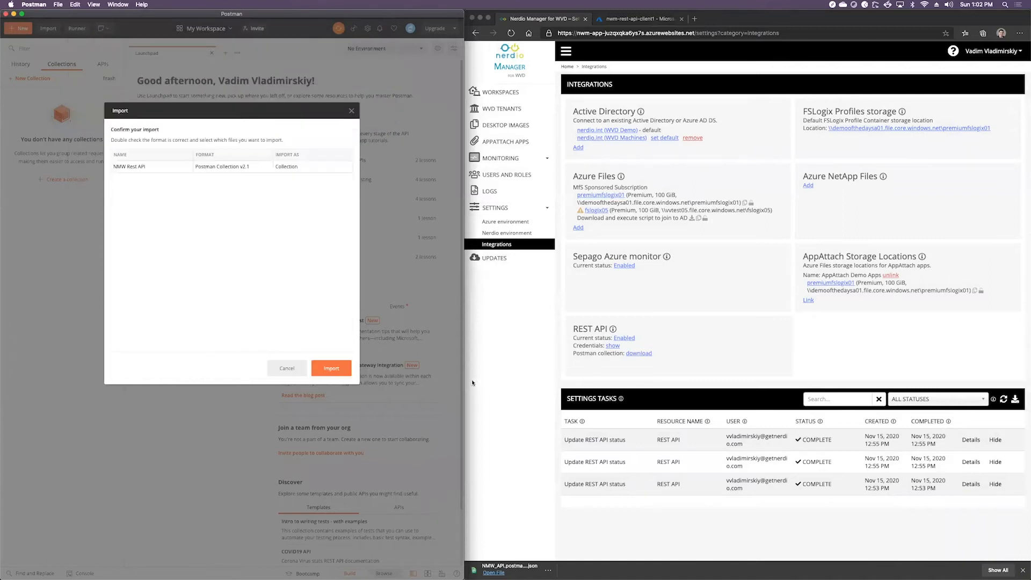
pyautogui.click(343, 368)
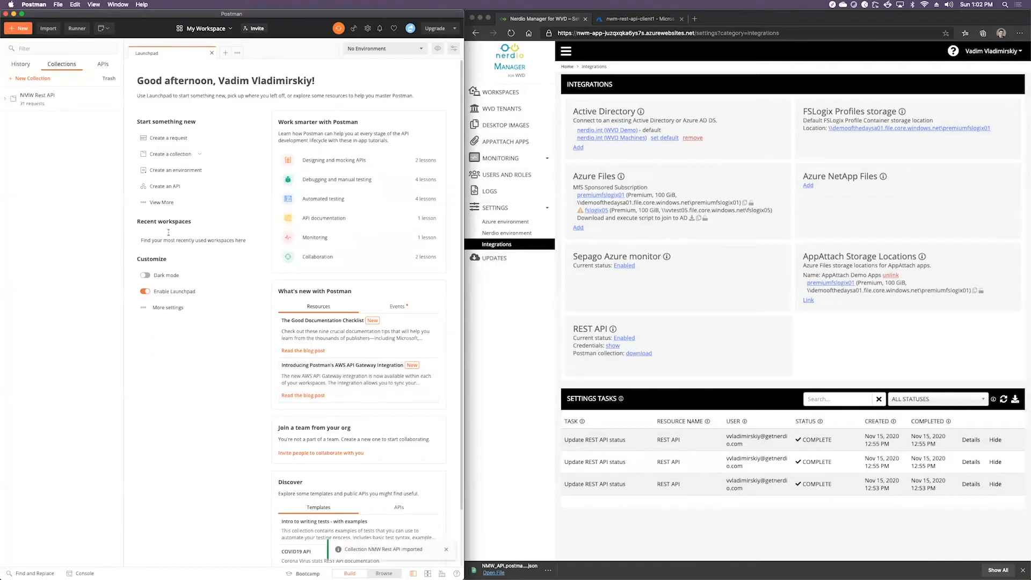
# Step: Paste the client secret into the client_secret value of the Get token request's body in the NMW Rest API collection, and send it
pyautogui.click(5, 100)
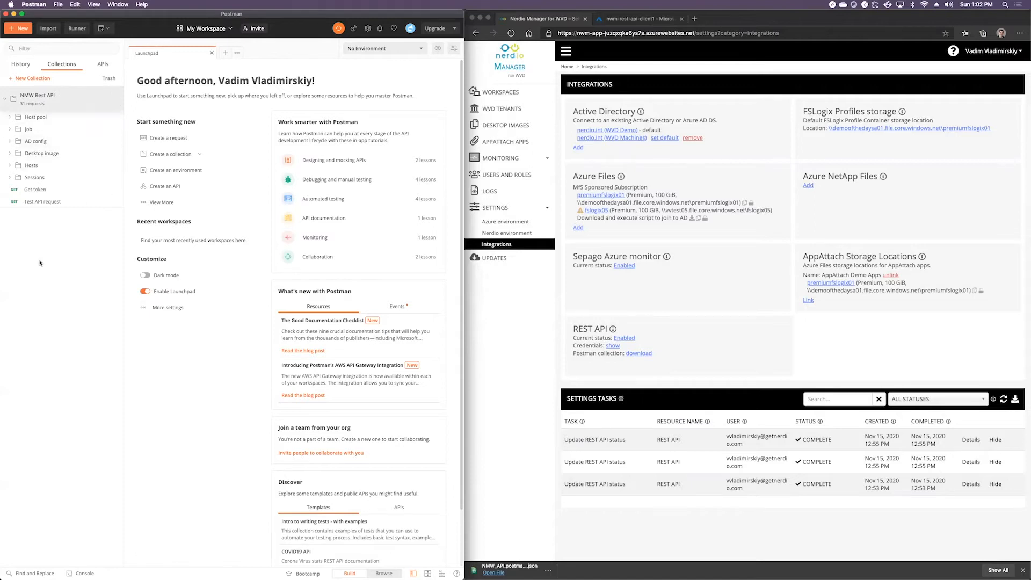
pyautogui.click(36, 191)
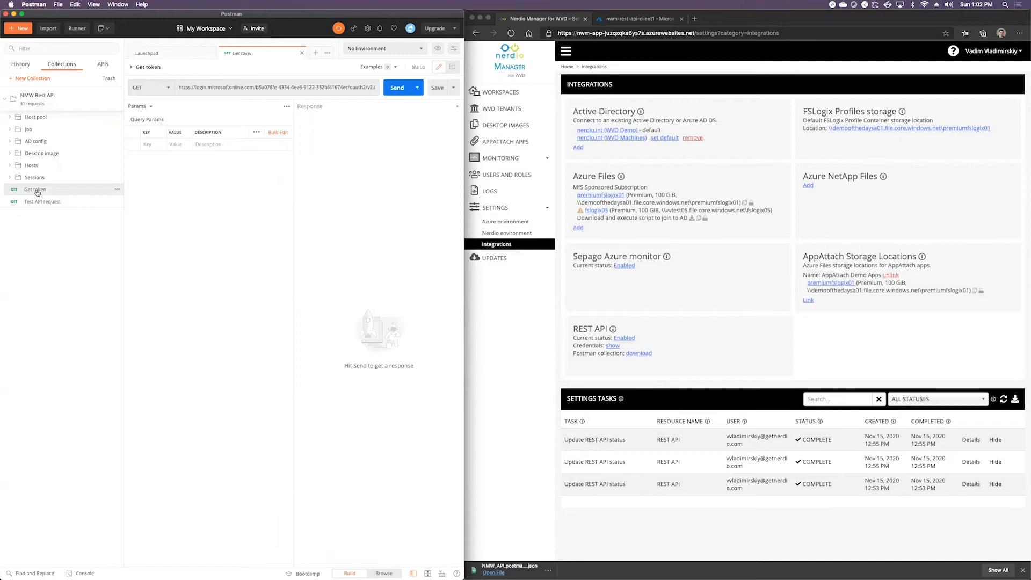
pyautogui.click(151, 107)
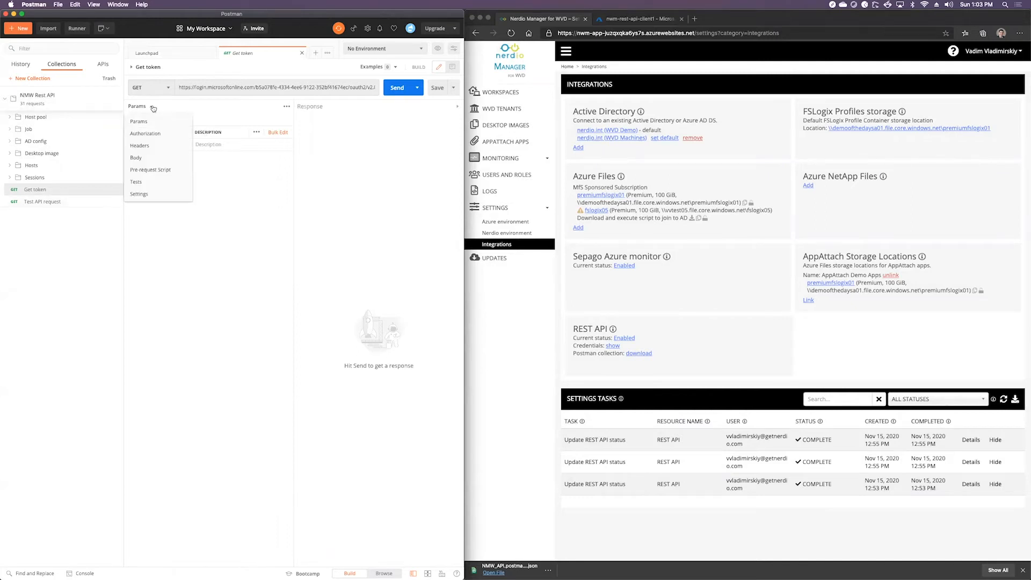
pyautogui.click(143, 159)
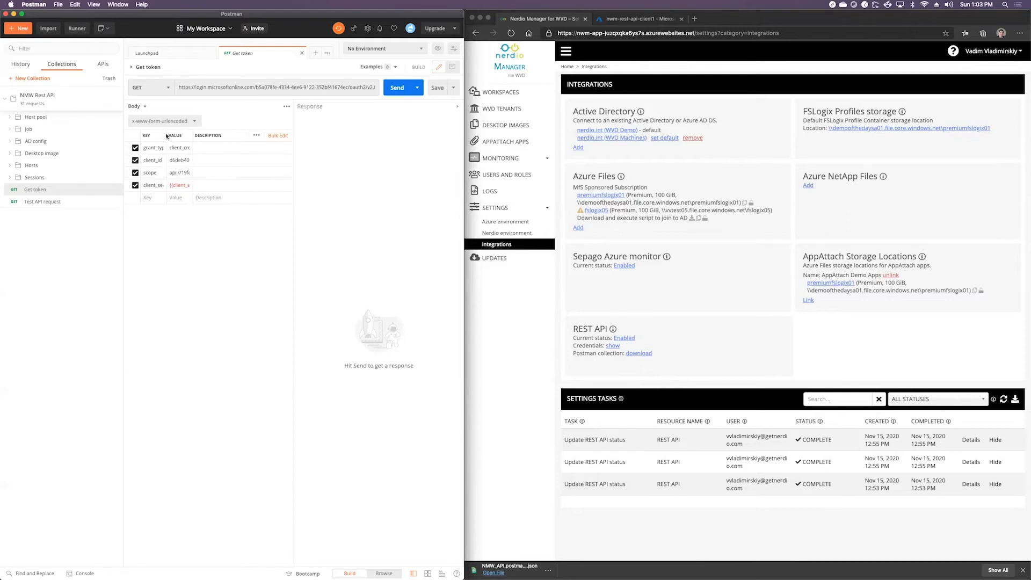
pyautogui.doubleClick(184, 187)
pyautogui.press('super+v')
pyautogui.click(392, 88)
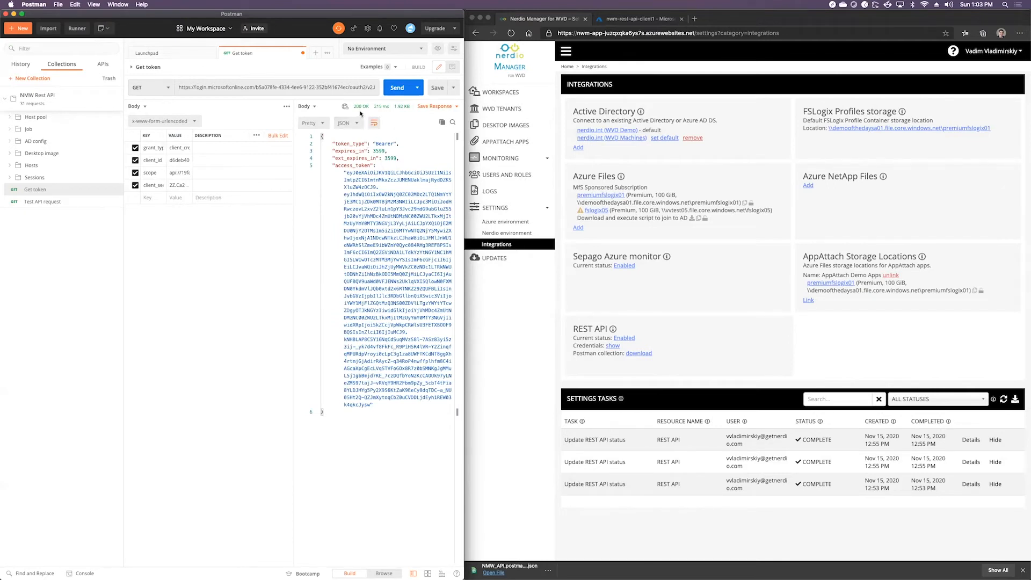
pyautogui.moveTo(372, 108)
# Step: Open the Test API request in the NMW Rest API collection and send it
pyautogui.click(40, 202)
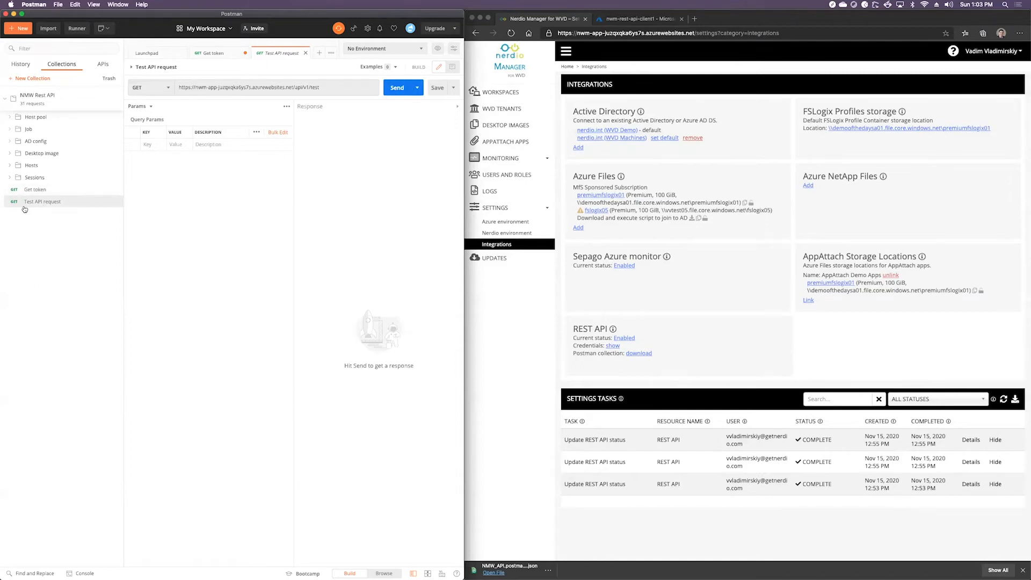
pyautogui.click(398, 90)
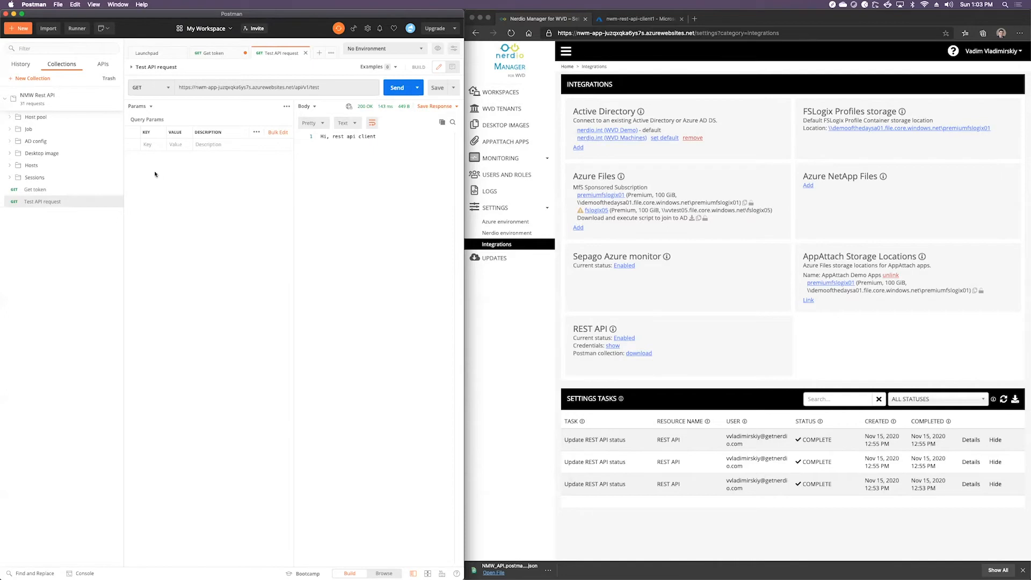
# Step: Open the Host pool request Turn Auto-scale ON/OFF [ARM], and bring up the Spring Update Workspace's dynamic host pools in Nerdio Manager
pyautogui.click(10, 118)
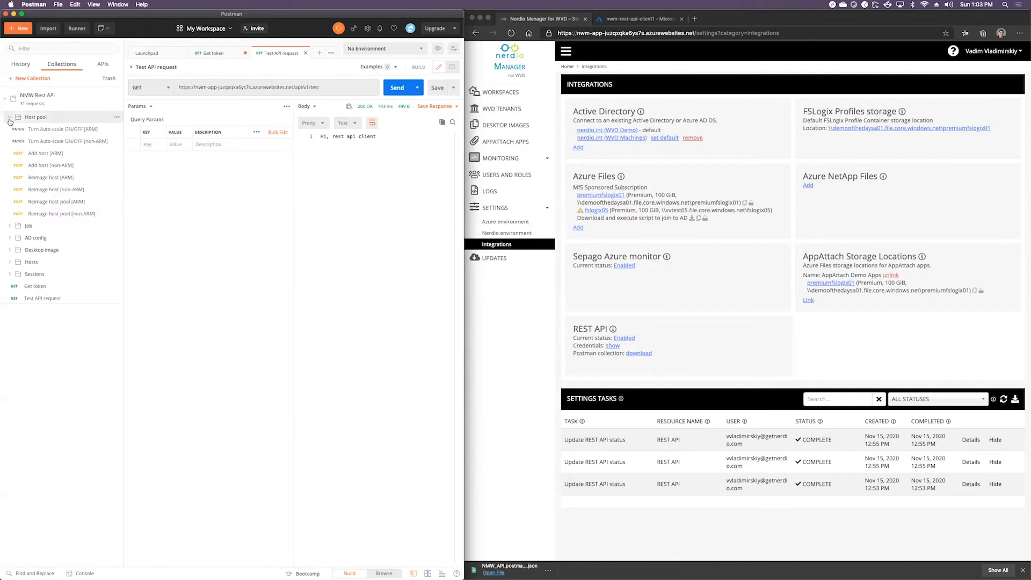
pyautogui.click(54, 129)
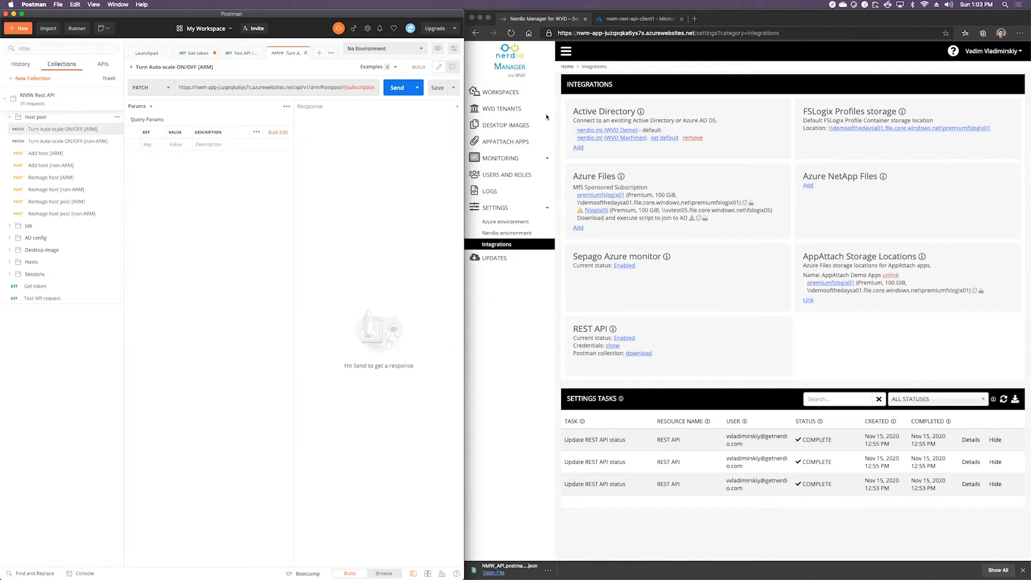
pyautogui.click(500, 95)
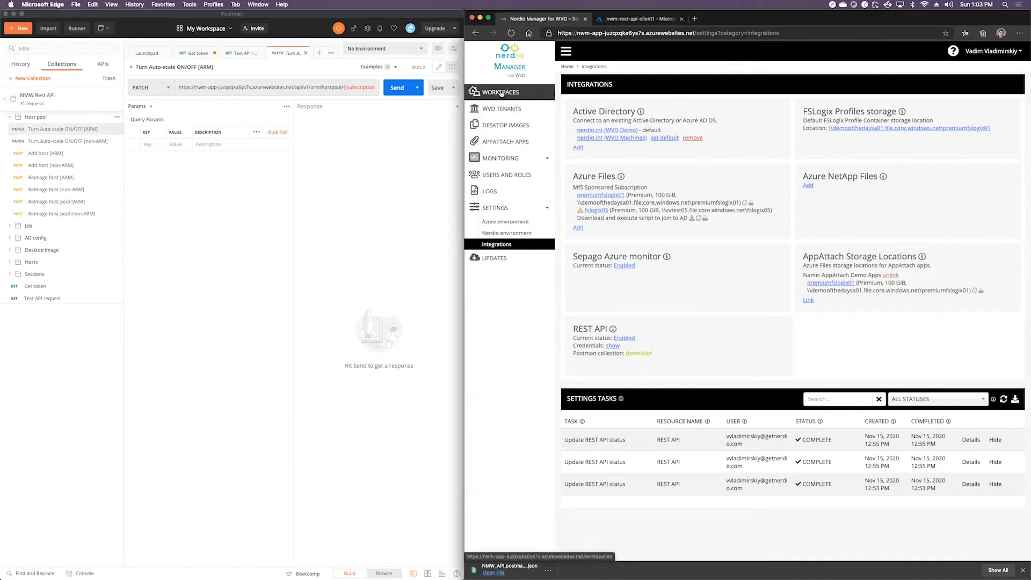
pyautogui.click(604, 143)
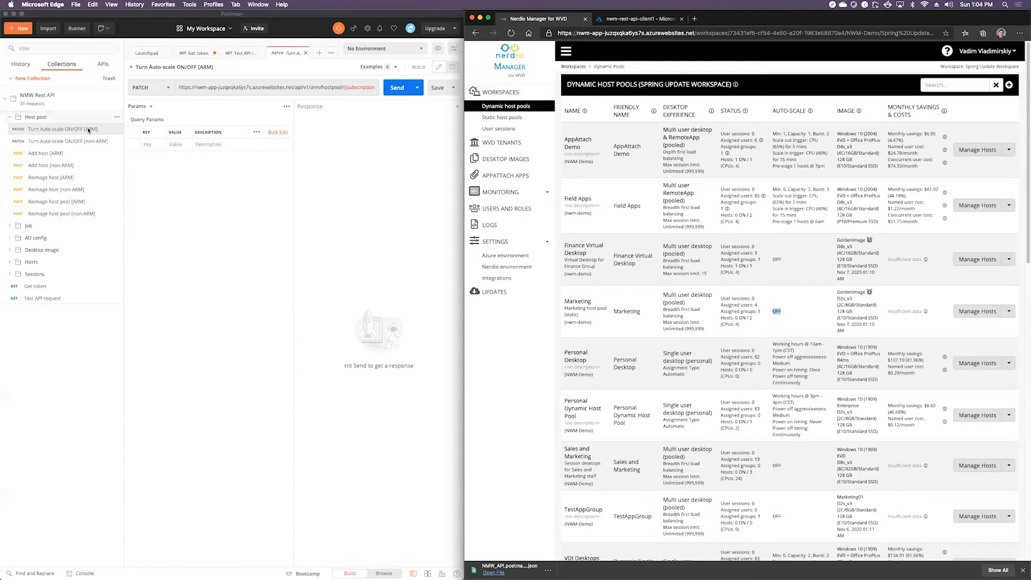
pyautogui.click(89, 130)
pyautogui.click(322, 89)
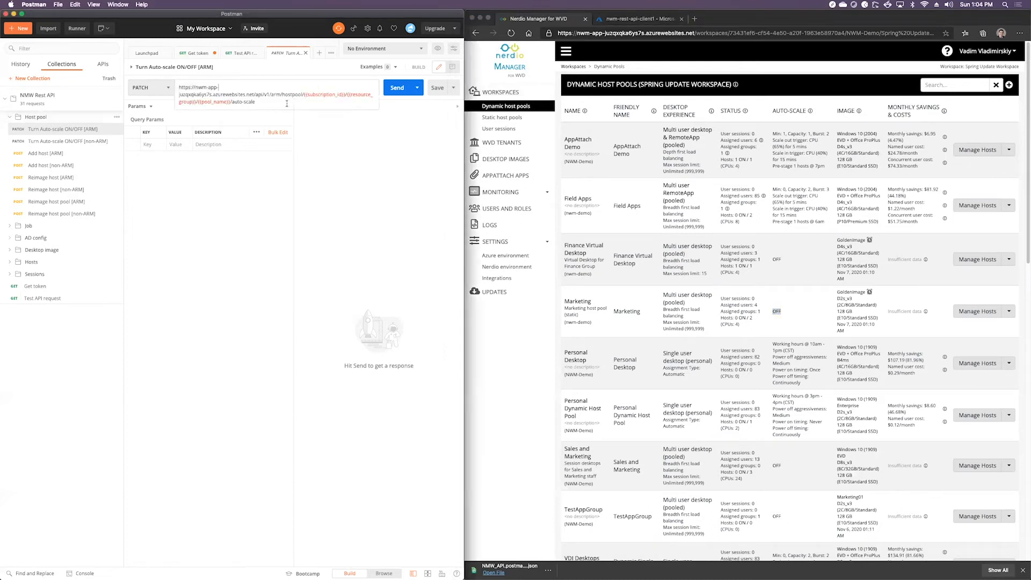
pyautogui.moveTo(309, 96)
# Step: Open the Marketing host pool in Nerdio Manager and copy the subscription ID, resource group and pool name portion of its page URL
pyautogui.click(731, 34)
pyautogui.press('Right')
pyautogui.click(585, 300)
pyautogui.click(731, 35)
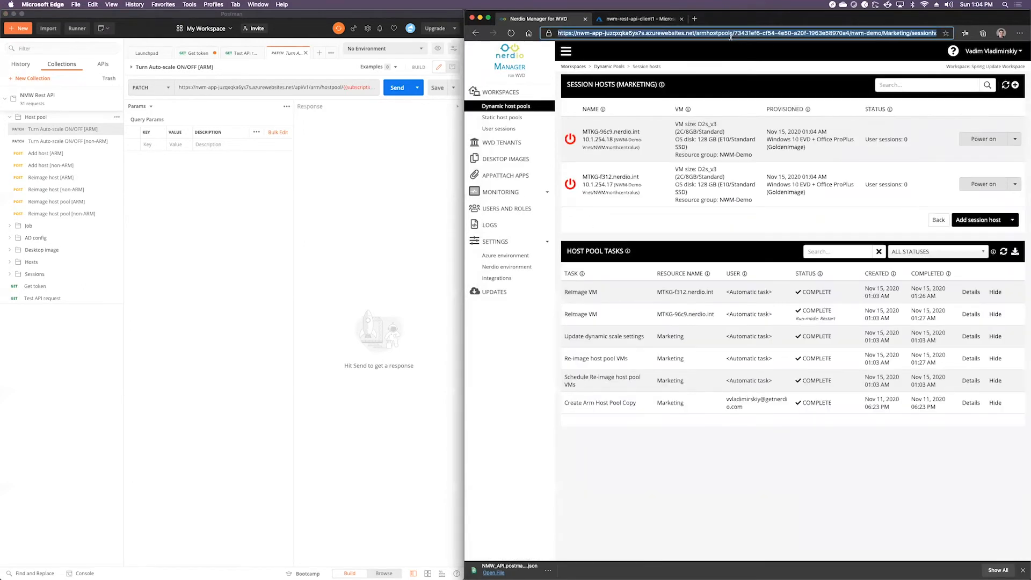
pyautogui.click(737, 36)
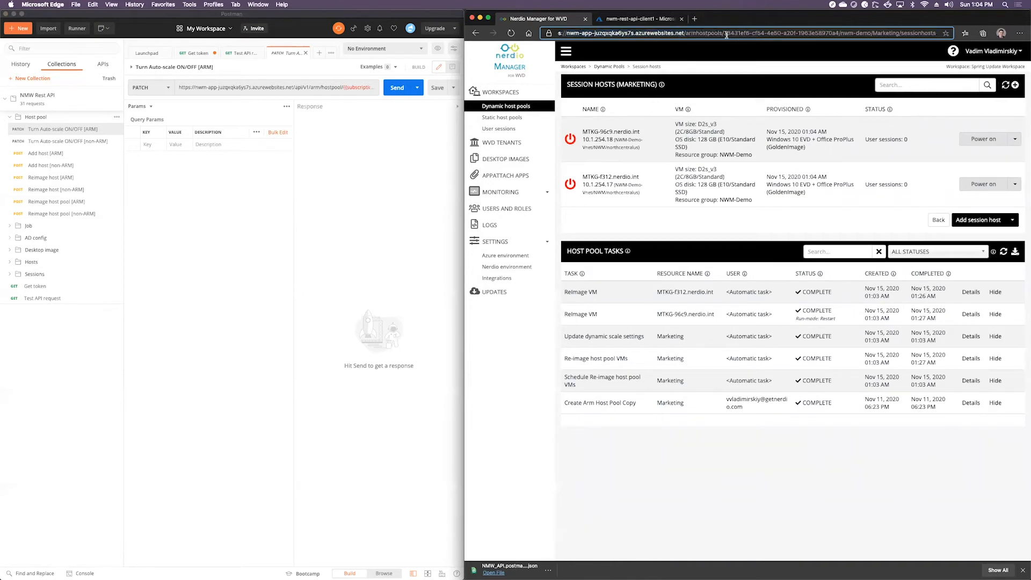
pyautogui.moveTo(724, 35); pyautogui.dragTo(898, 35)
pyautogui.press('super+c')
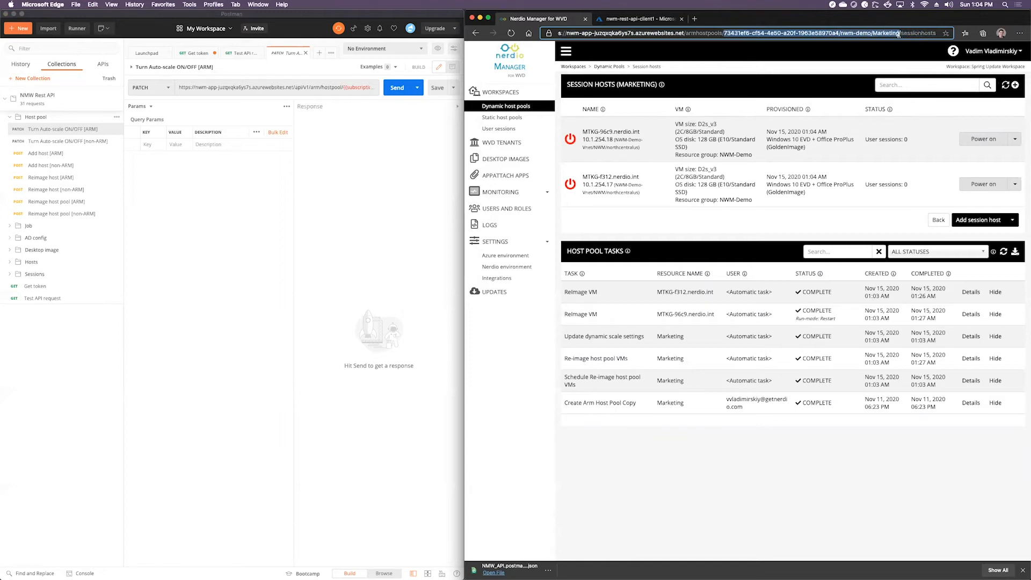
# Step: In Postman, replace the subscription, resource group and pool name placeholders in the auto-scale request URL with the copied path, keeping the /auto-scale ending
pyautogui.click(229, 93)
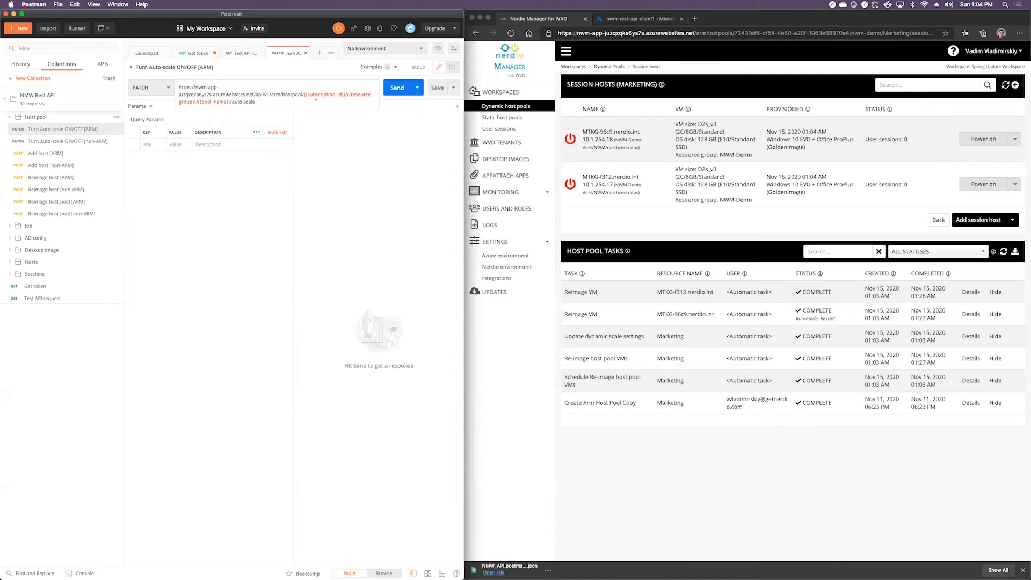
pyautogui.moveTo(302, 95); pyautogui.dragTo(248, 110)
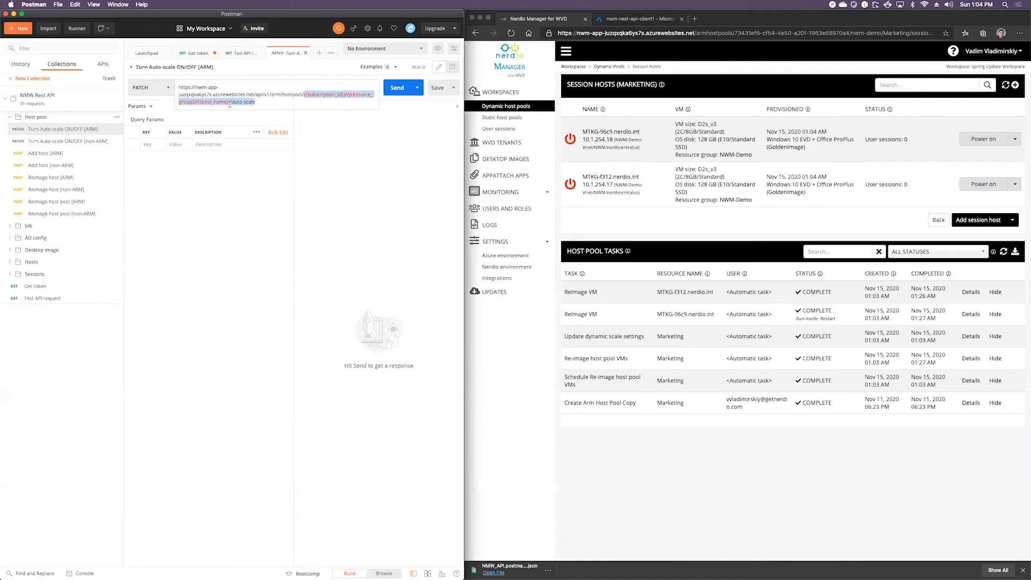
pyautogui.press('super+v')
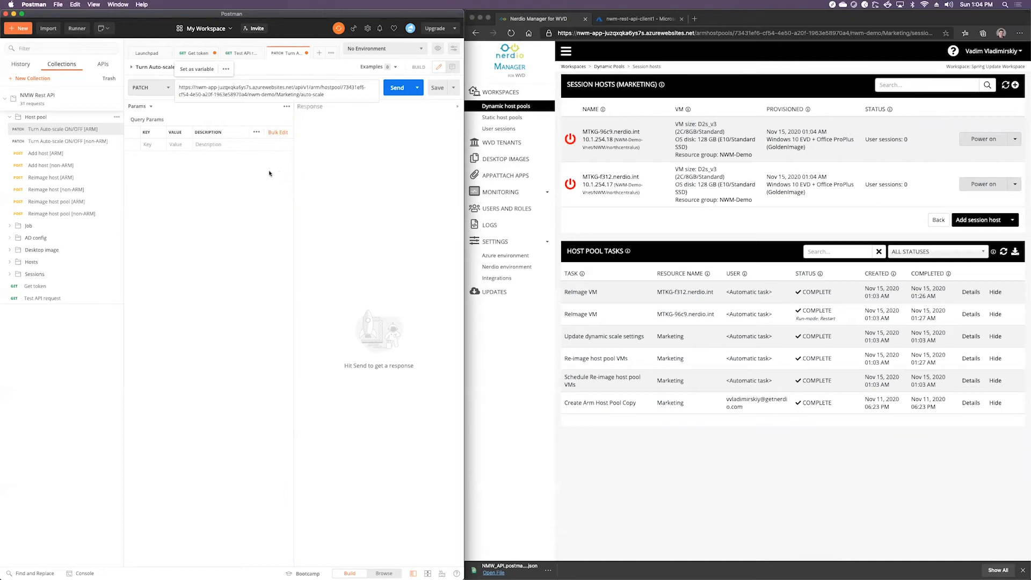
pyautogui.click(269, 174)
# Step: Show the auto-scale request's JSON body and send the PATCH request with isEnabled set to true
pyautogui.click(144, 107)
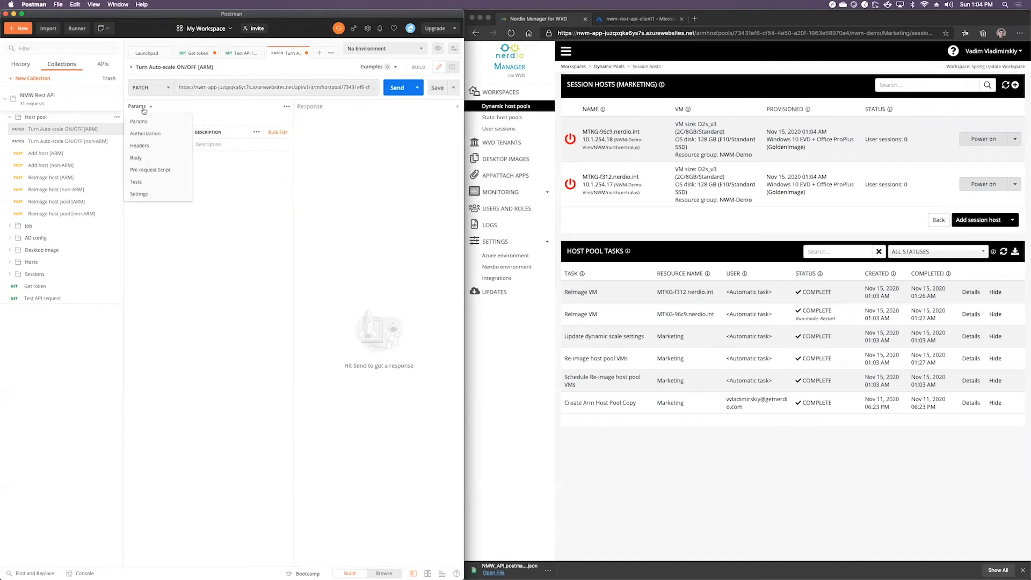
pyautogui.click(142, 158)
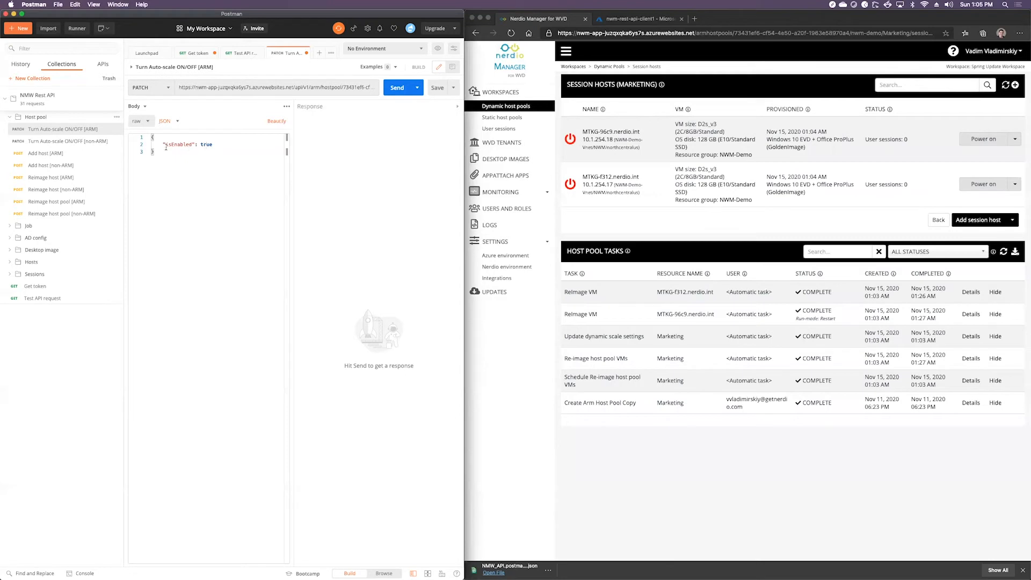
pyautogui.click(398, 87)
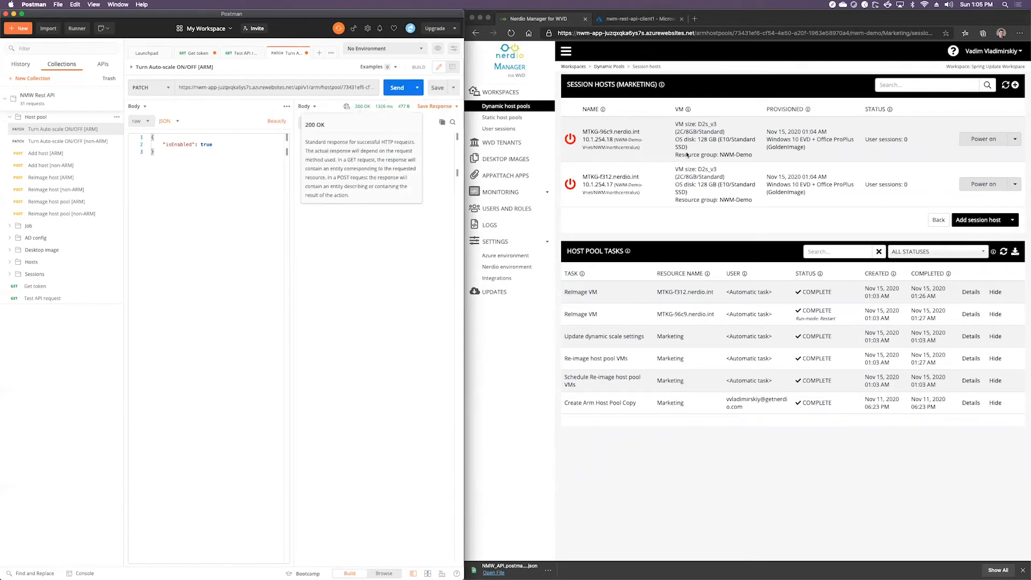
# Step: Reload the Spring Update Workspace's dynamic host pools in Nerdio Manager and check Marketing's auto-scale setting and its latest host pool task
pyautogui.click(498, 92)
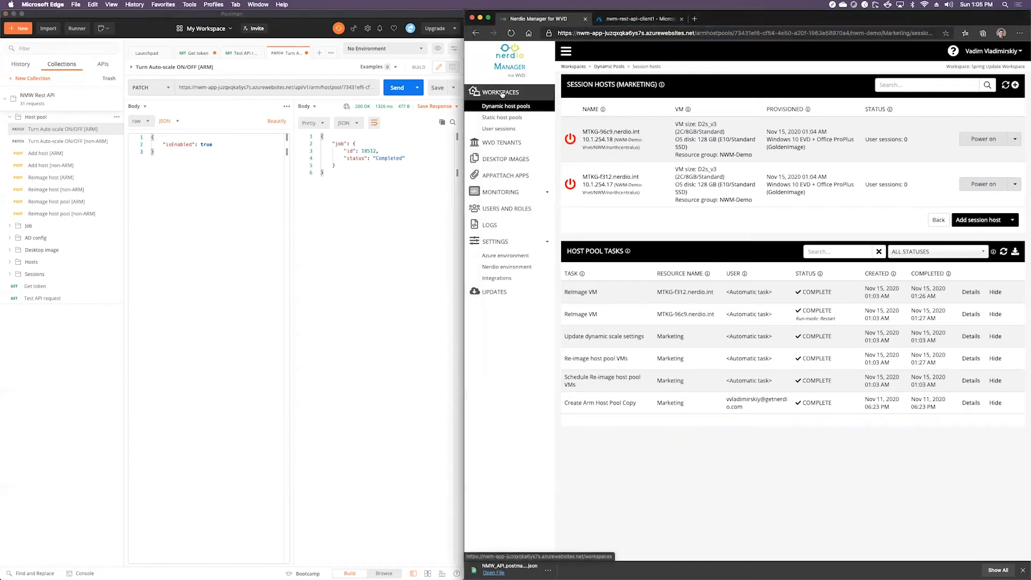
pyautogui.click(590, 142)
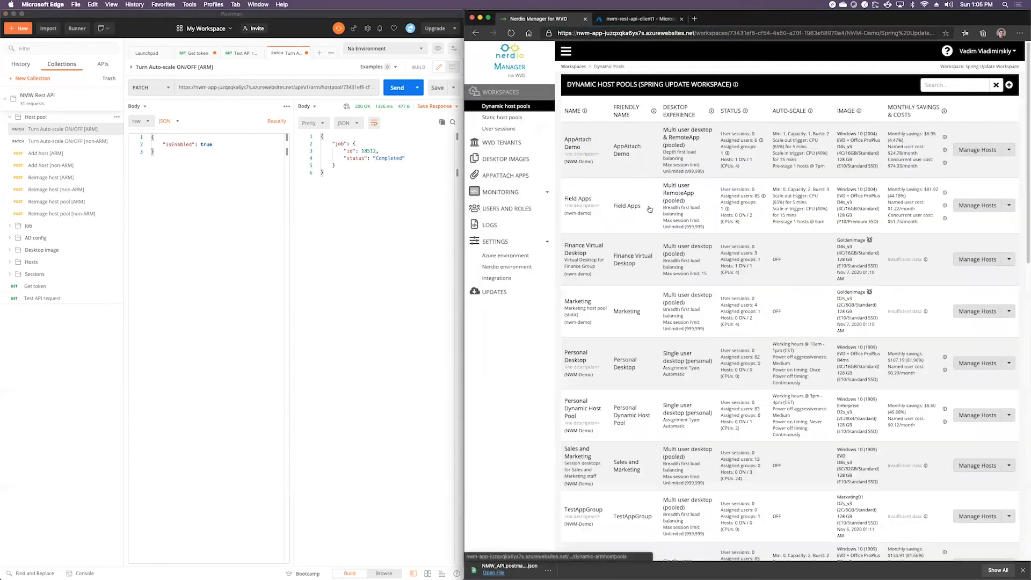
pyautogui.click(511, 33)
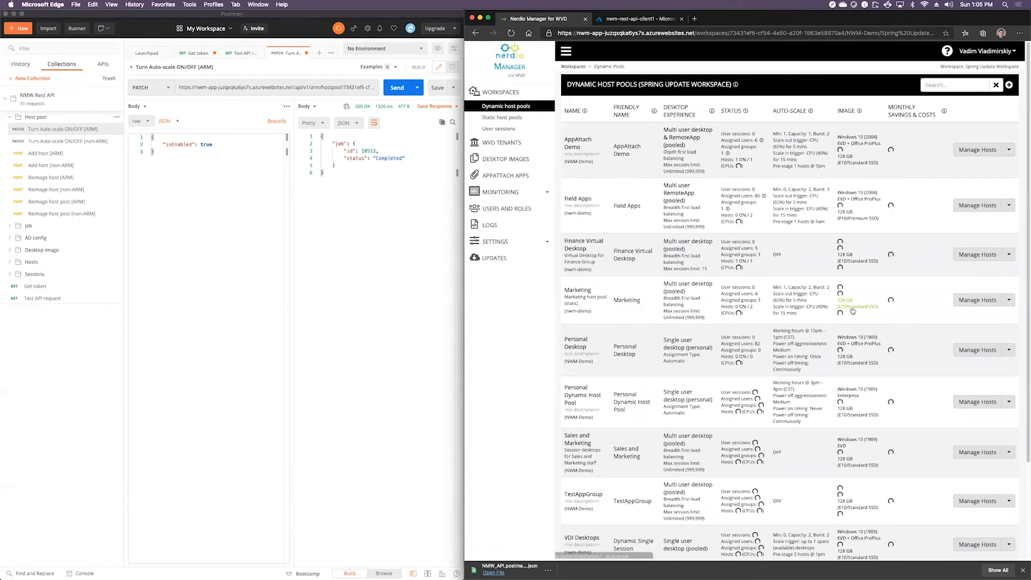
pyautogui.scroll(-3, 852, 310)
pyautogui.scroll(-5, 851, 310)
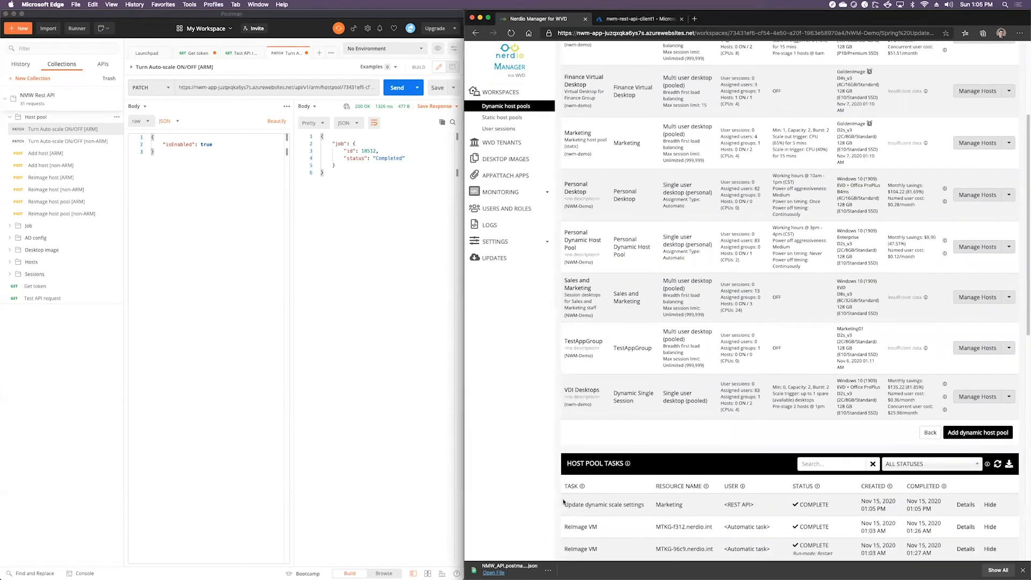
pyautogui.moveTo(565, 504); pyautogui.dragTo(643, 505)
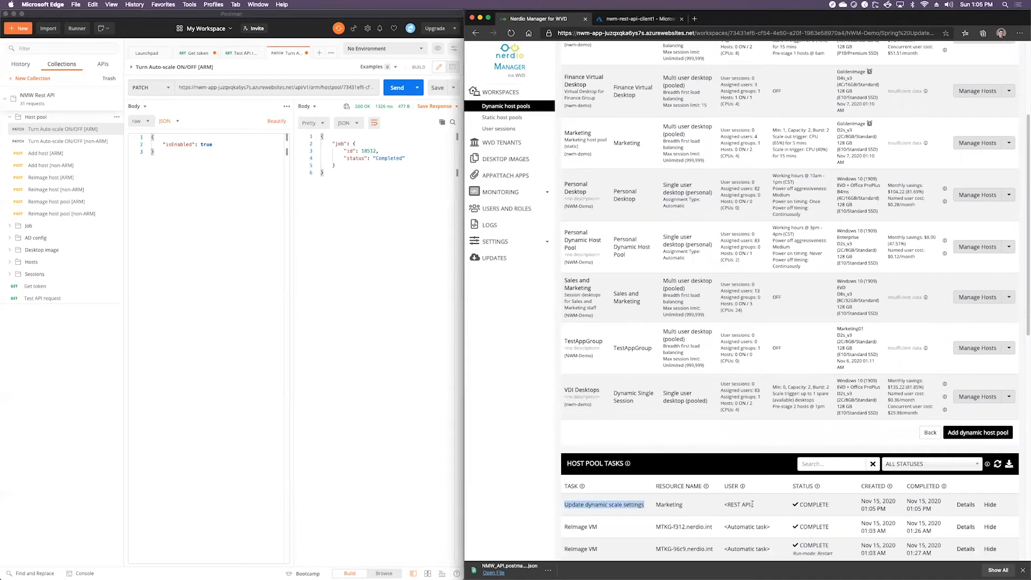
# Step: Open the details of Marketing's latest Update dynamic scale settings task and examine its user and result
pyautogui.moveTo(754, 504); pyautogui.dragTo(717, 506)
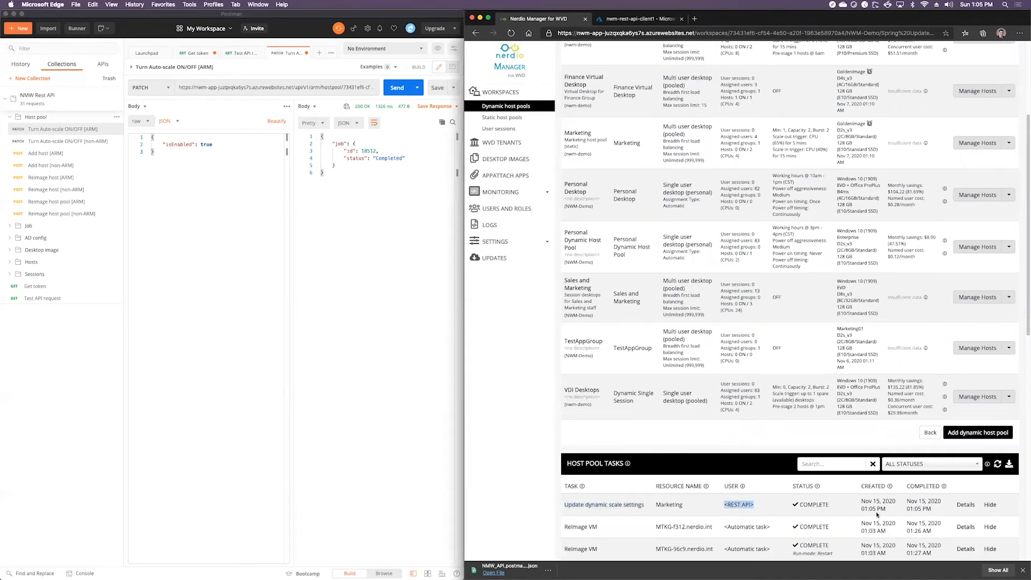
pyautogui.click(966, 504)
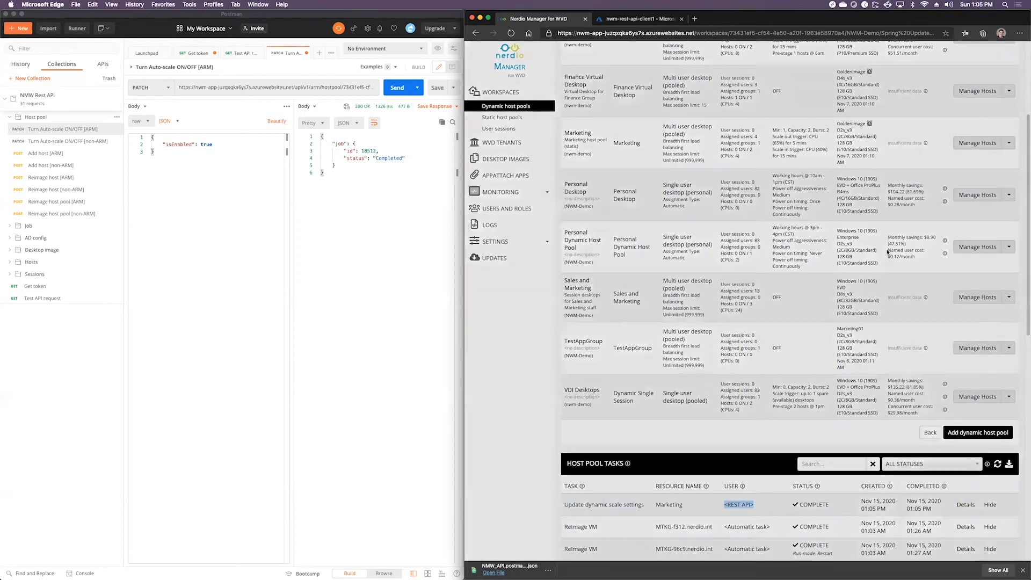
pyautogui.moveTo(795, 126); pyautogui.dragTo(891, 126)
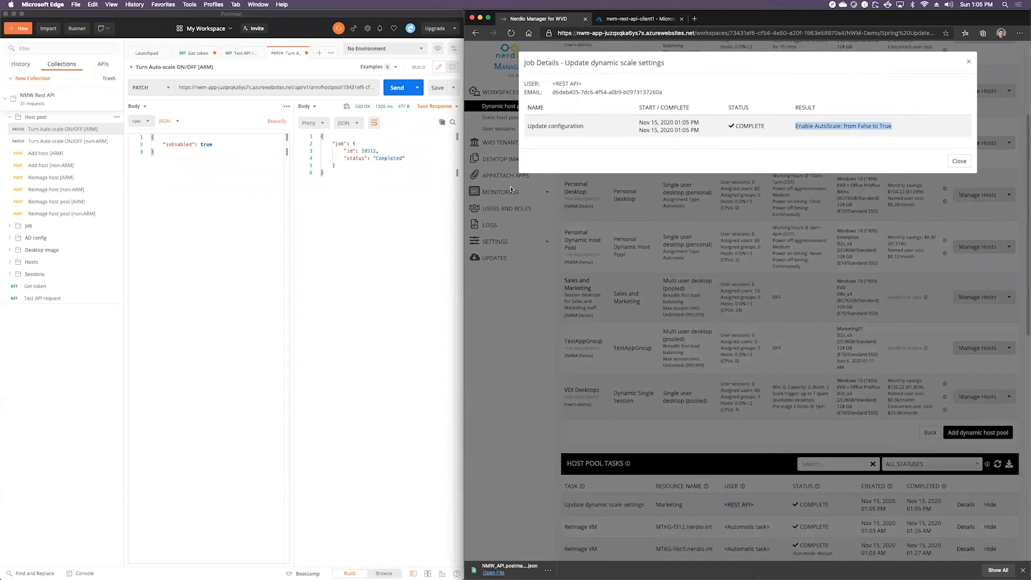
# Step: In Postman, set isEnabled to false in the auto-scale request body and send the PATCH request
pyautogui.click(209, 154)
pyautogui.doubleClick(208, 144)
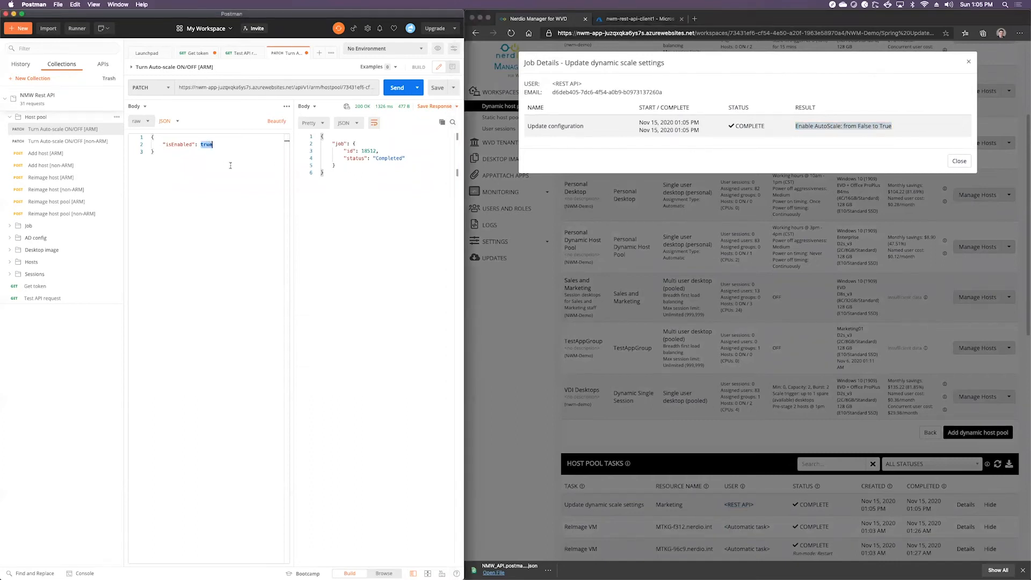
pyautogui.write('false')
pyautogui.click(397, 87)
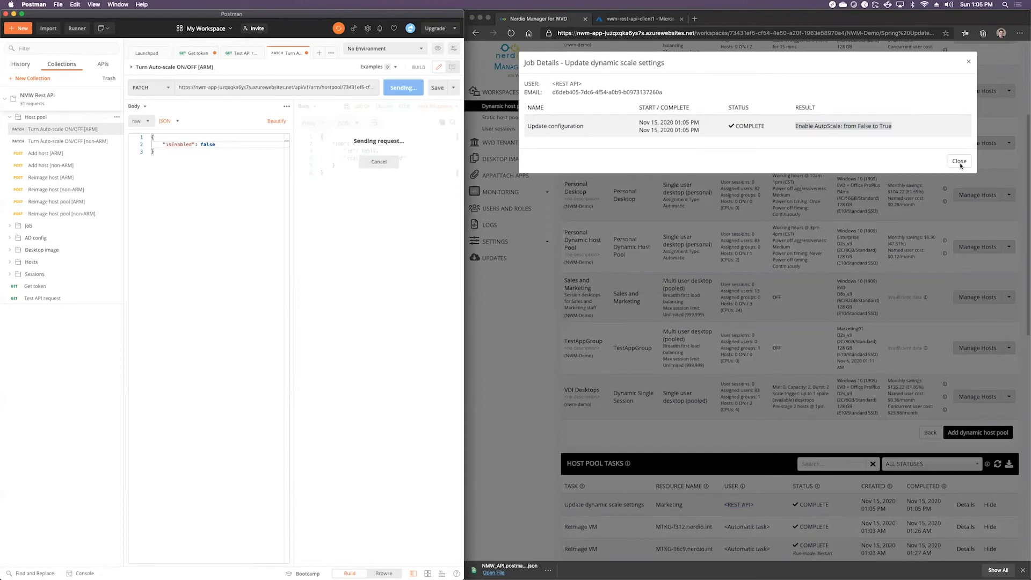
# Step: Close the job details in Nerdio Manager, reload the dynamic host pools page and check Marketing's auto-scale setting
pyautogui.click(961, 165)
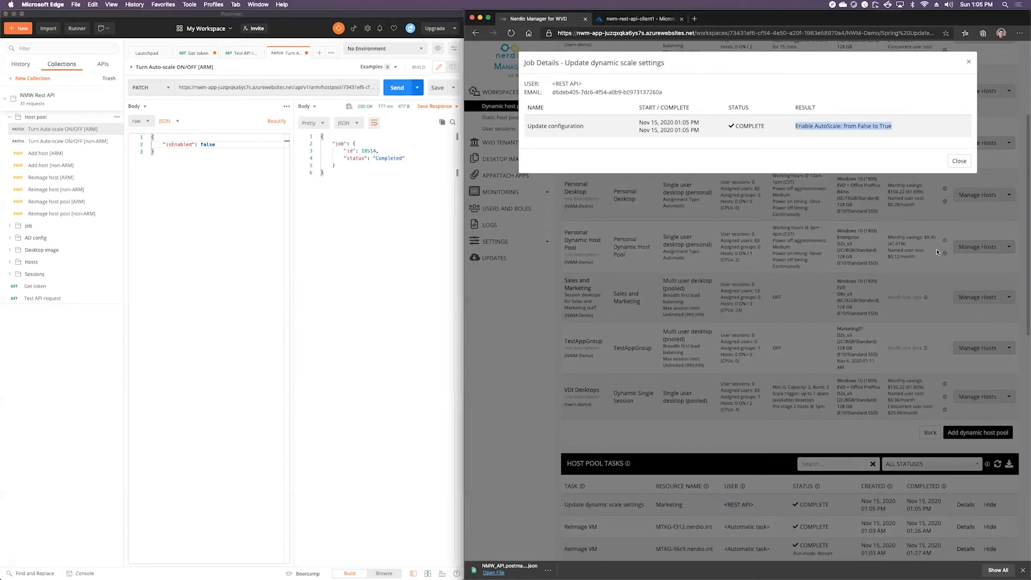
pyautogui.click(959, 161)
pyautogui.click(510, 34)
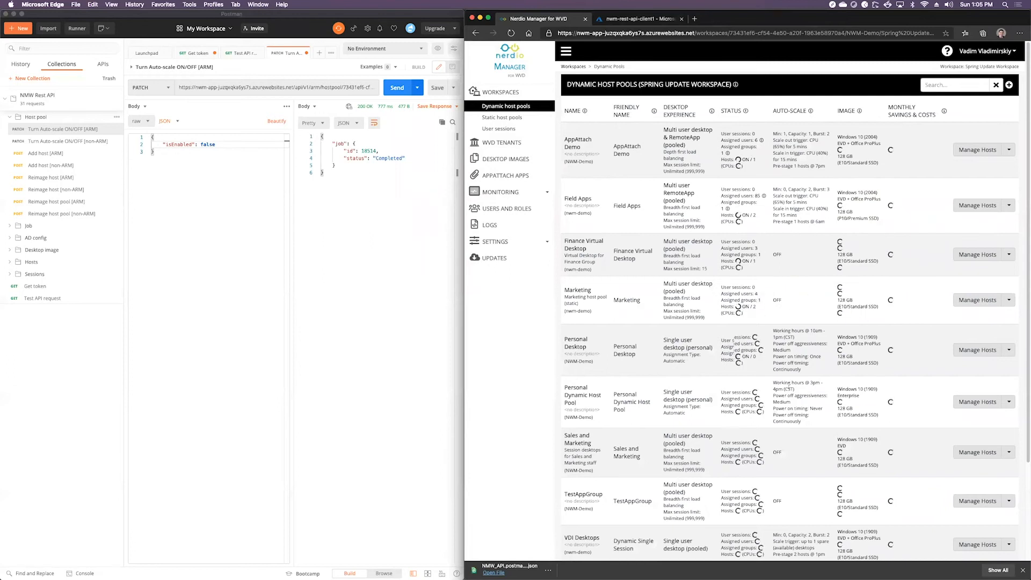
pyautogui.scroll(-3, 781, 354)
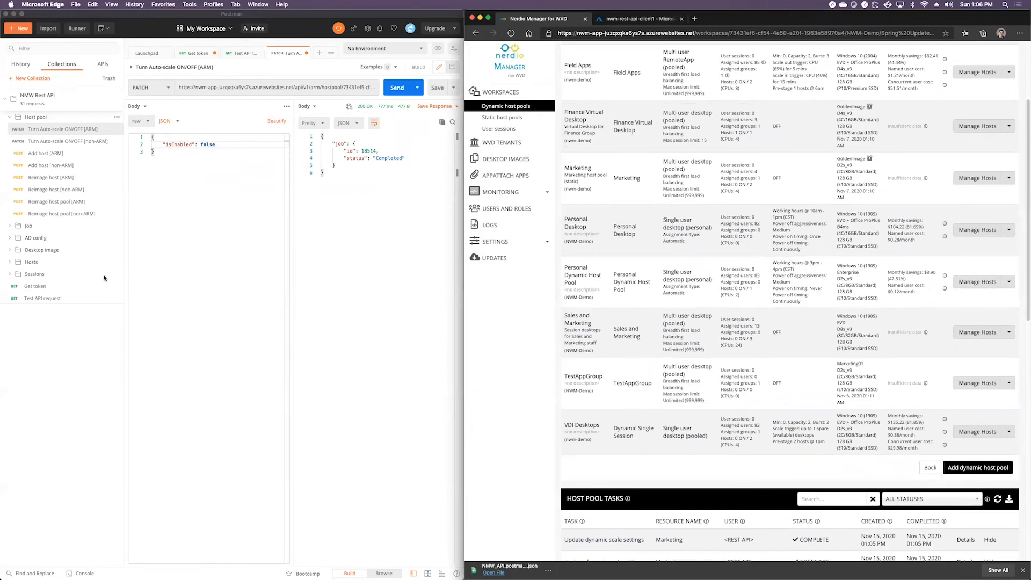
# Step: In Postman, open the Get host [ARM] request from the Hosts folder and show its full URL
pyautogui.click(10, 263)
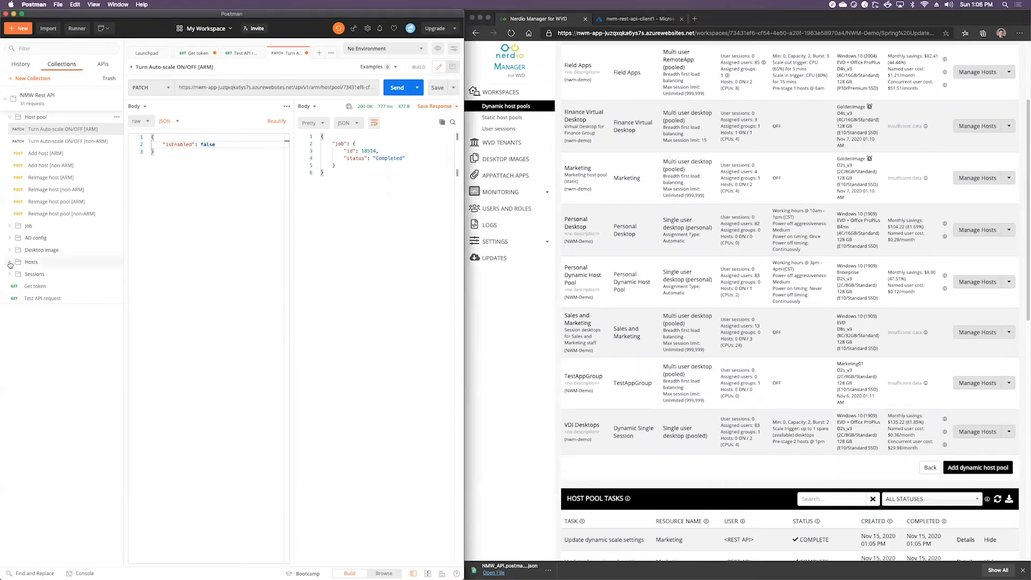
pyautogui.click(10, 263)
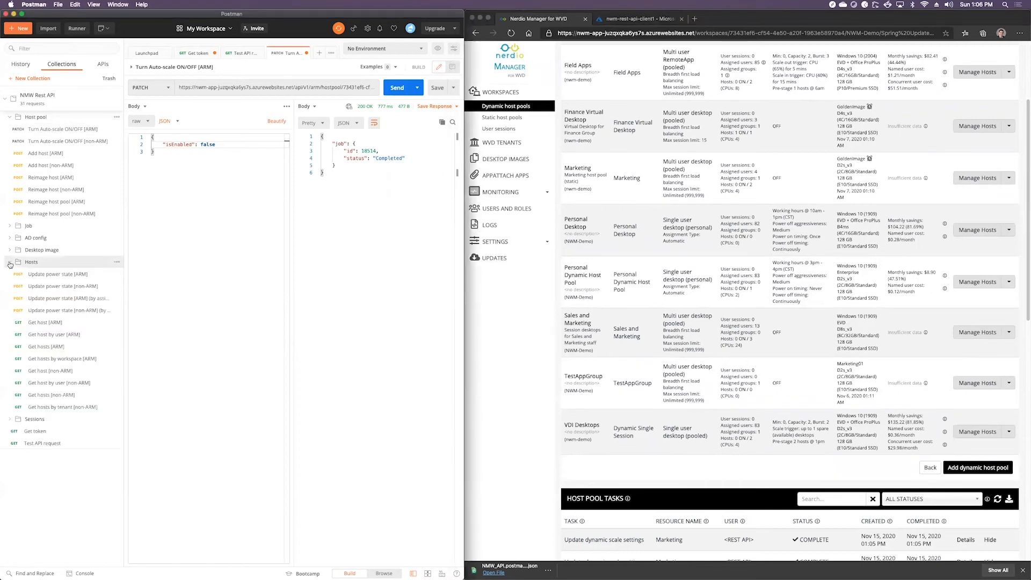
pyautogui.click(39, 324)
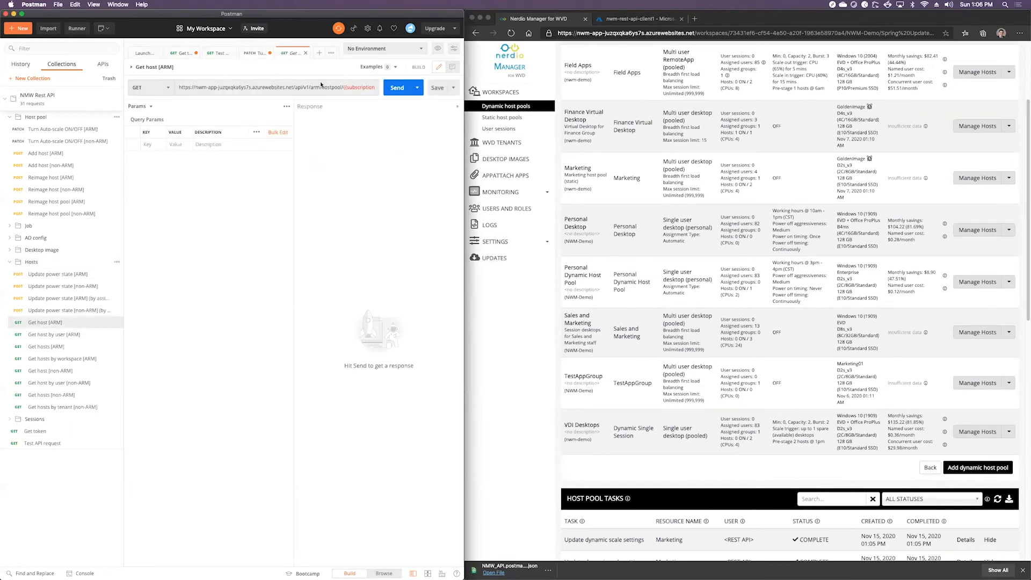
pyautogui.click(309, 89)
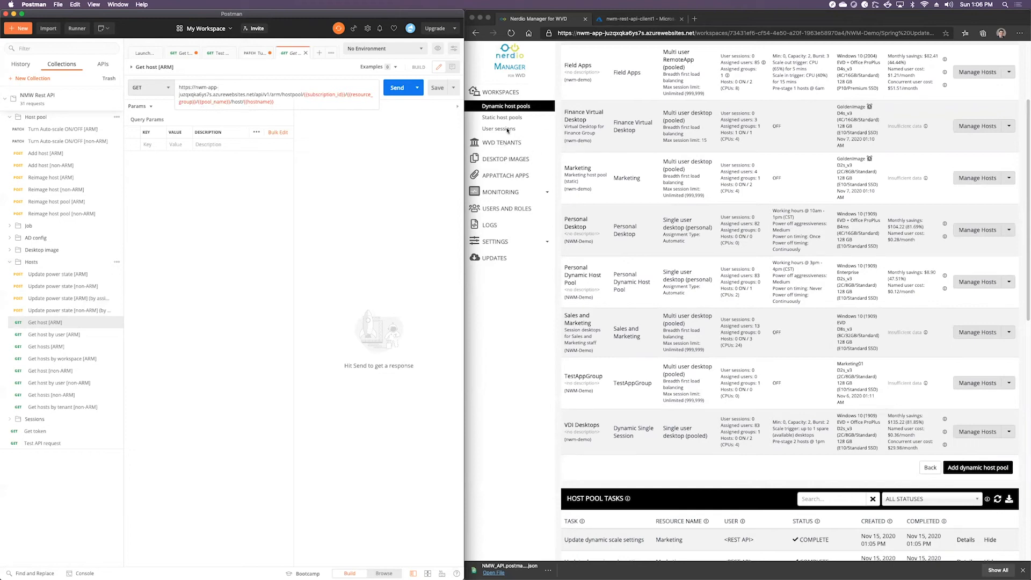
# Step: Open the Finance Virtual Desktop pool's session hosts in Nerdio Manager and copy the page URL from the subscription ID onward
pyautogui.click(513, 110)
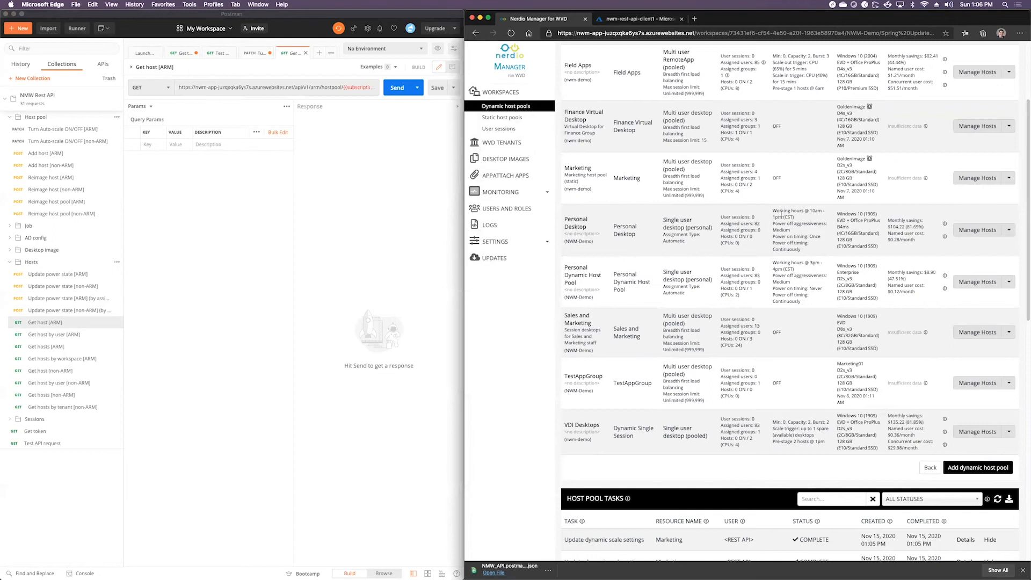
pyautogui.click(583, 112)
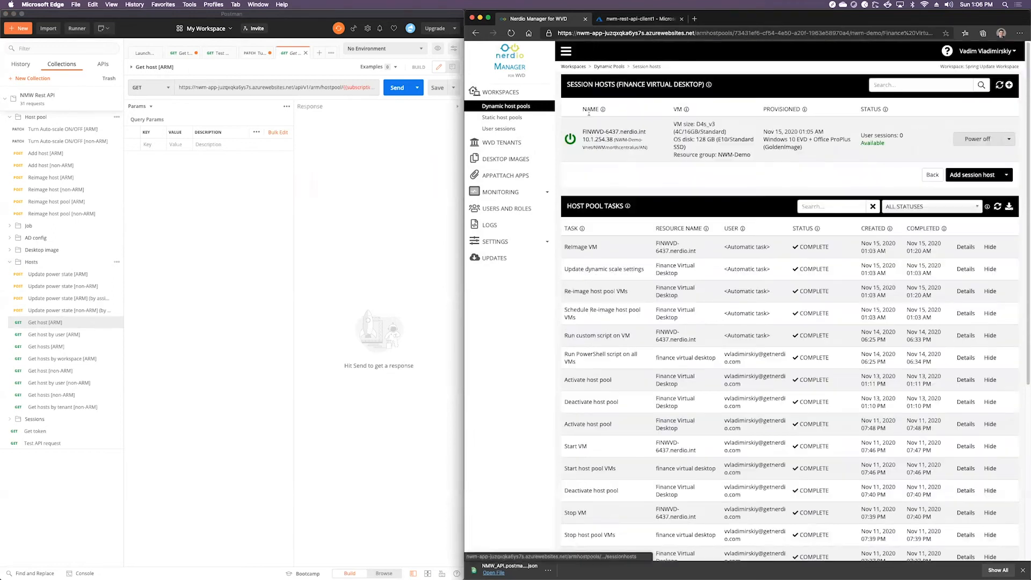
pyautogui.click(714, 34)
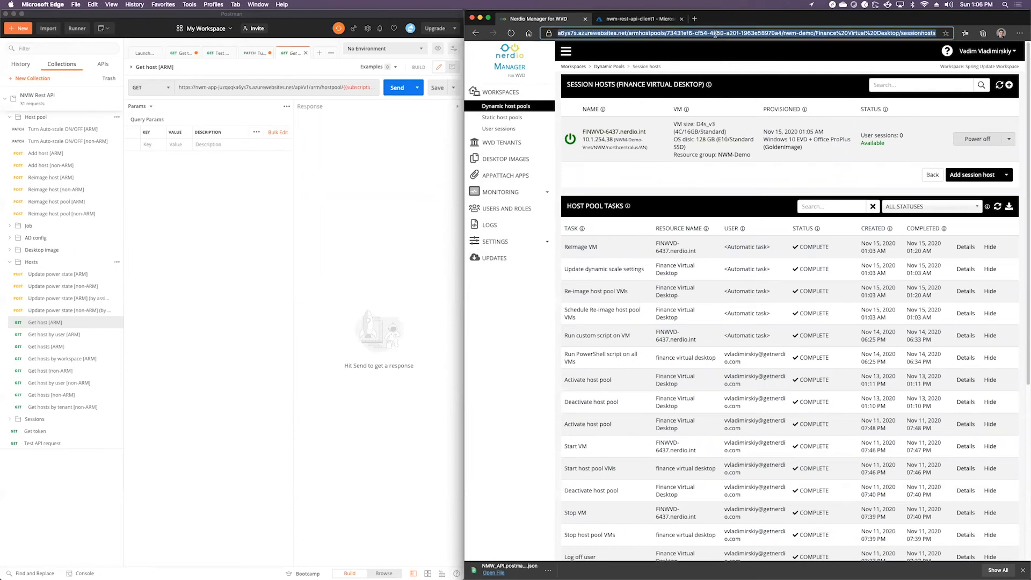
pyautogui.click(716, 34)
pyautogui.moveTo(667, 33); pyautogui.dragTo(932, 24)
pyautogui.press('super+c')
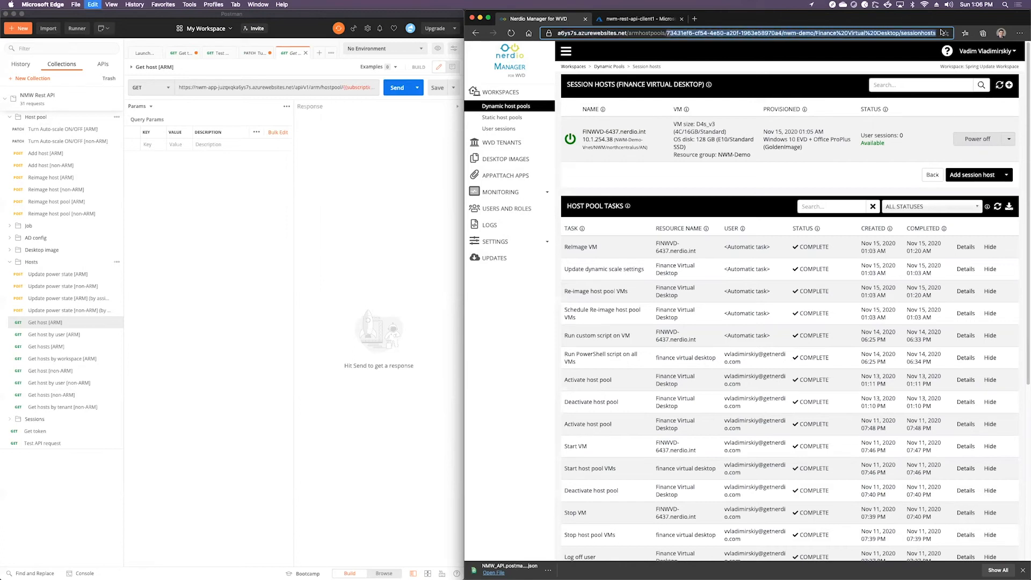
# Step: In Postman, replace the Get host URL's subscription, resource group and pool name placeholders with the copied path, removing its /sessionhosts ending
pyautogui.click(366, 89)
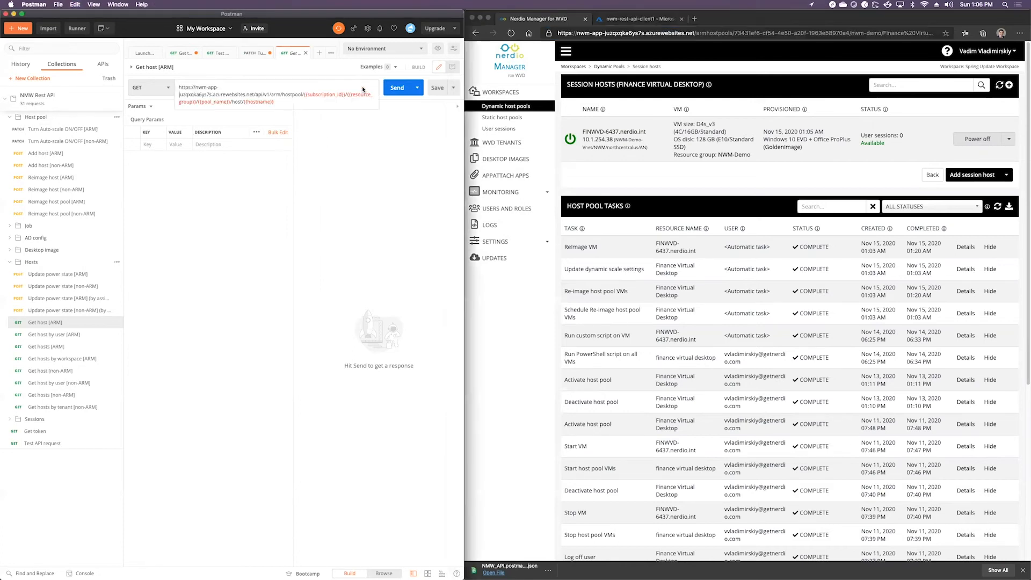
pyautogui.moveTo(304, 96); pyautogui.dragTo(232, 103)
pyautogui.press('super+v')
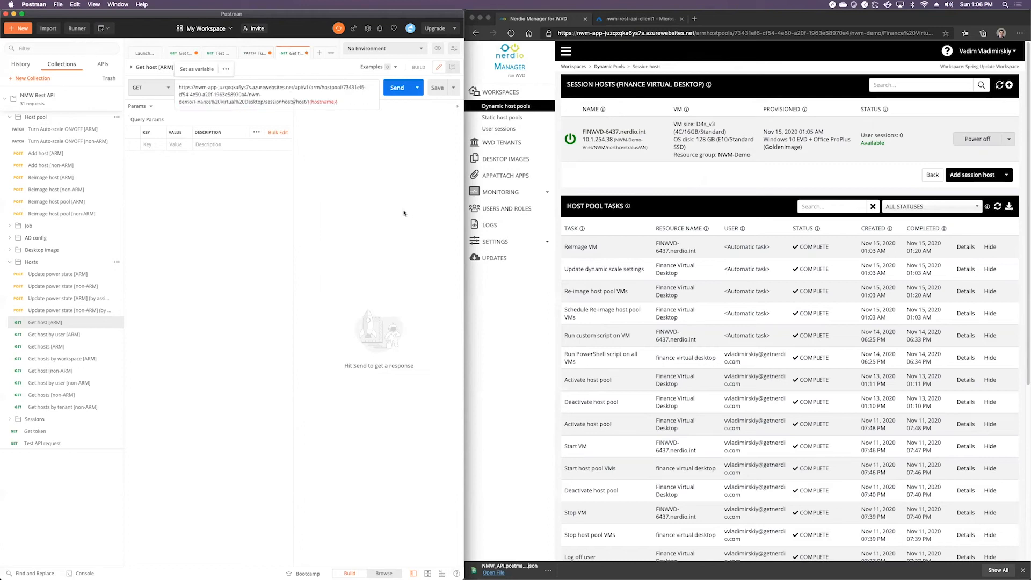
pyautogui.click(295, 102)
pyautogui.press('BackSpace')
pyautogui.press('BackSpace')
pyautogui.press('BackSpace')
pyautogui.press('BackSpace')
pyautogui.press('BackSpace')
pyautogui.press('BackSpace')
pyautogui.press('BackSpace')
pyautogui.press('BackSpace')
pyautogui.press('BackSpace')
pyautogui.press('BackSpace')
pyautogui.press('BackSpace')
pyautogui.press('BackSpace')
pyautogui.press('BackSpace')
pyautogui.click(276, 102)
pyautogui.press('BackSpace')
# Step: Copy host name FINWVD-6437.nerdio.int from Nerdio Manager, substitute it for the hostname placeholder in Postman's Get host URL and send the request
pyautogui.click(660, 132)
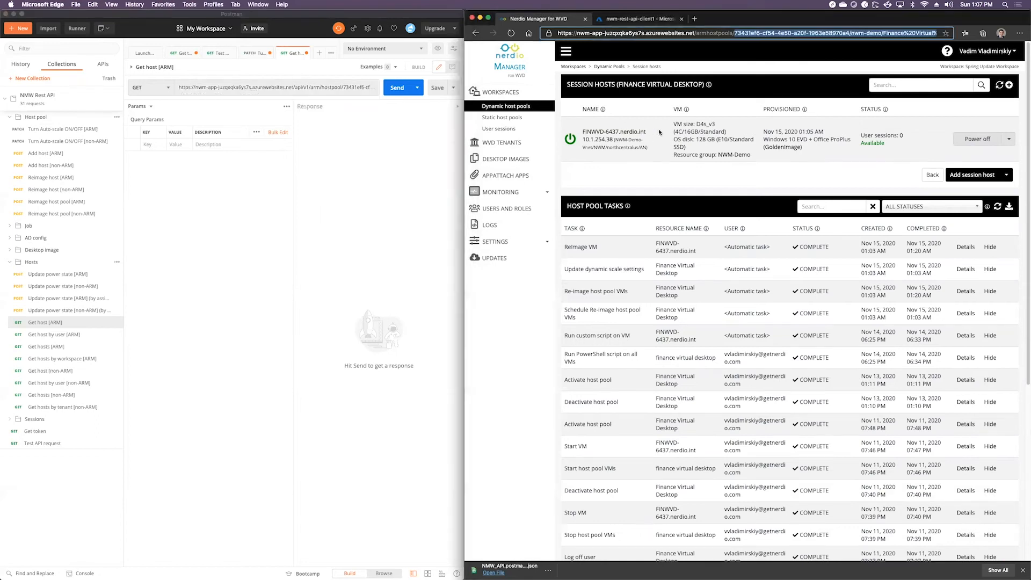
pyautogui.moveTo(655, 138); pyautogui.dragTo(582, 133)
pyautogui.click(294, 86)
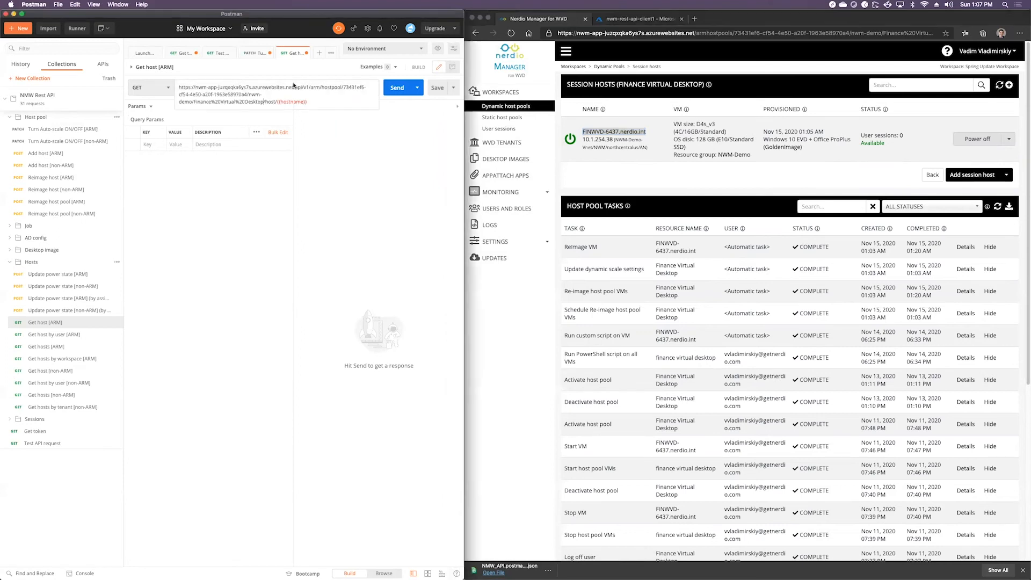
pyautogui.moveTo(308, 102); pyautogui.dragTo(277, 105)
pyautogui.press('super+v')
pyautogui.click(397, 88)
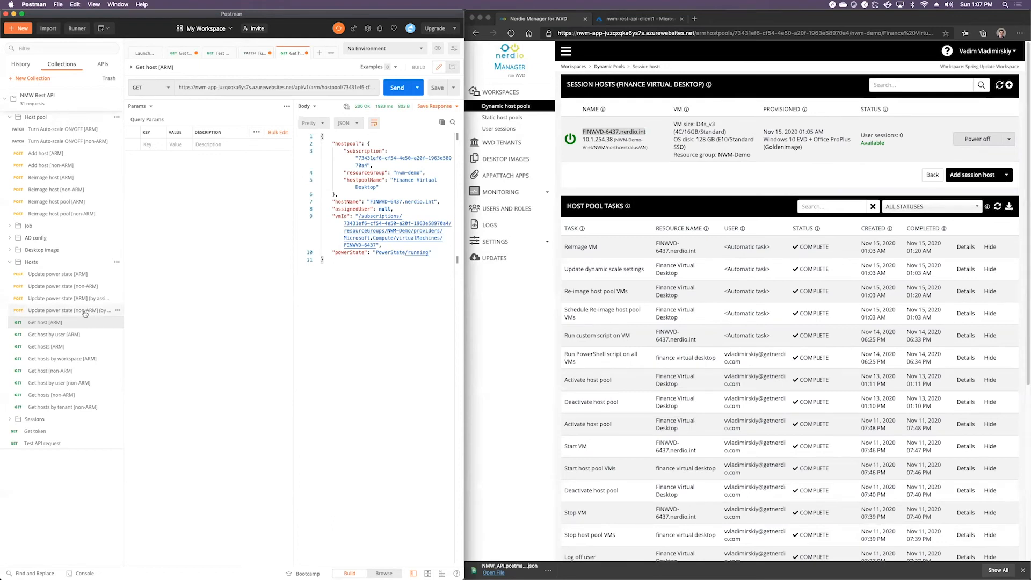
# Step: Open the Update power state [ARM] request and replace its hostname placeholder with FINWVD-6437.nerdio.int
pyautogui.click(65, 275)
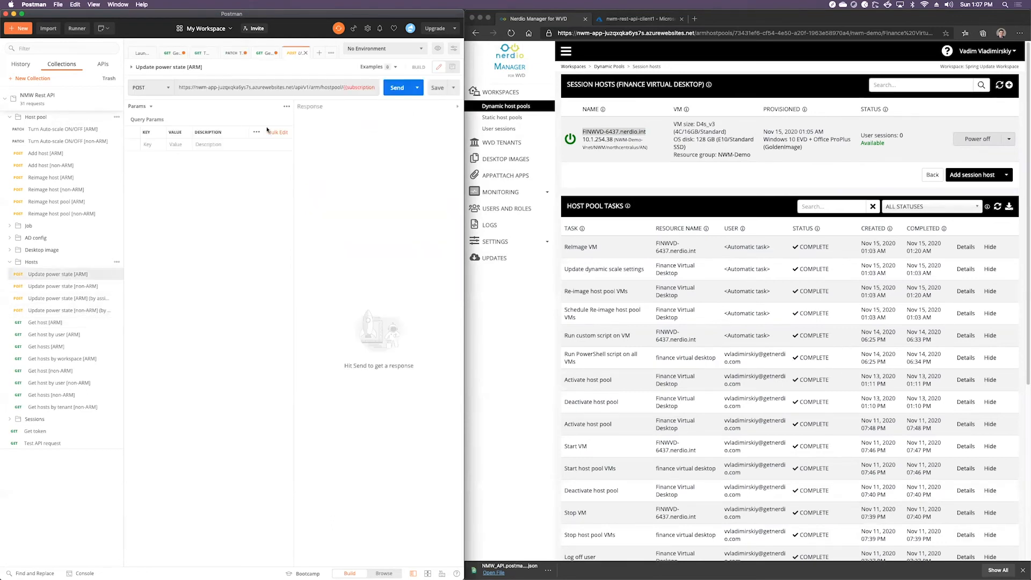
pyautogui.click(265, 87)
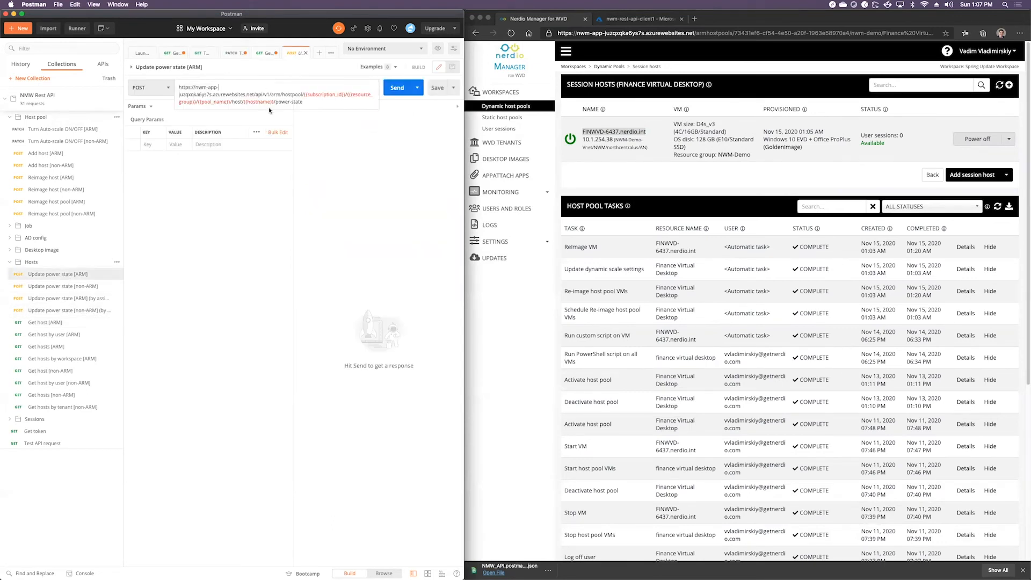
pyautogui.moveTo(303, 95)
pyautogui.moveTo(273, 102); pyautogui.dragTo(244, 102)
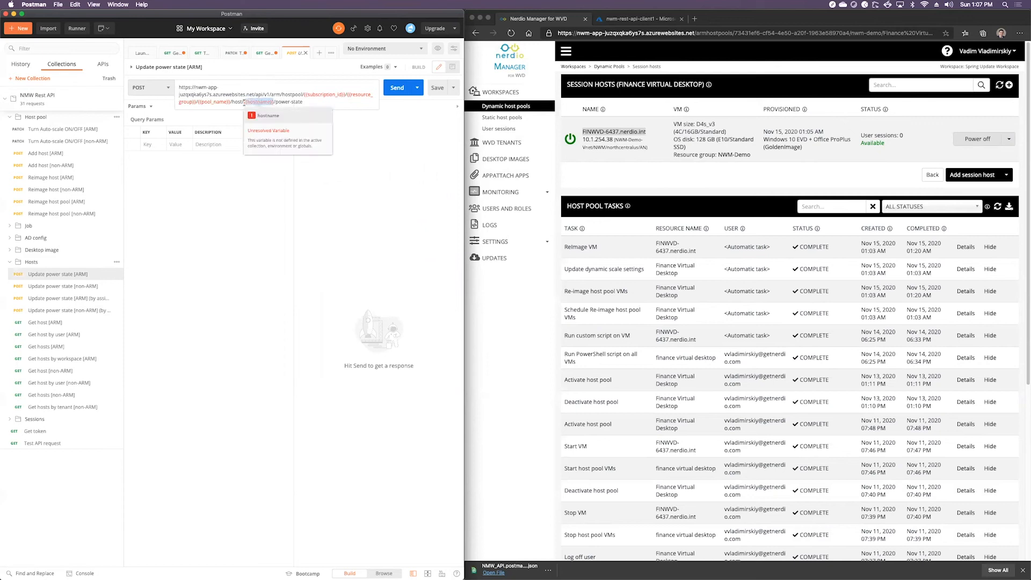
pyautogui.press('super+v')
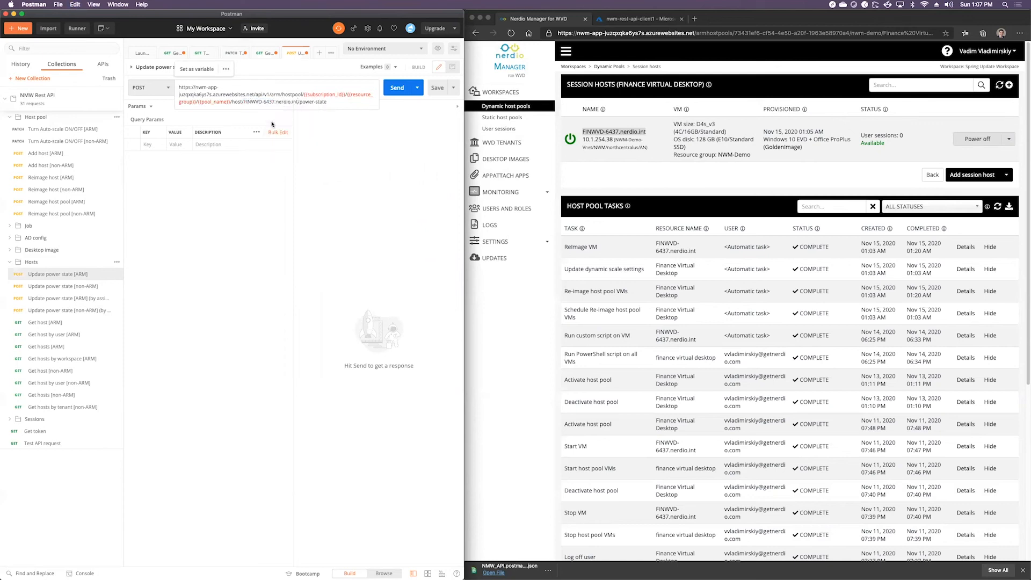
# Step: Copy the subscription, resource group and pool name path from Nerdio Manager's page URL and substitute it for the matching placeholders in Postman's power state URL
pyautogui.click(706, 33)
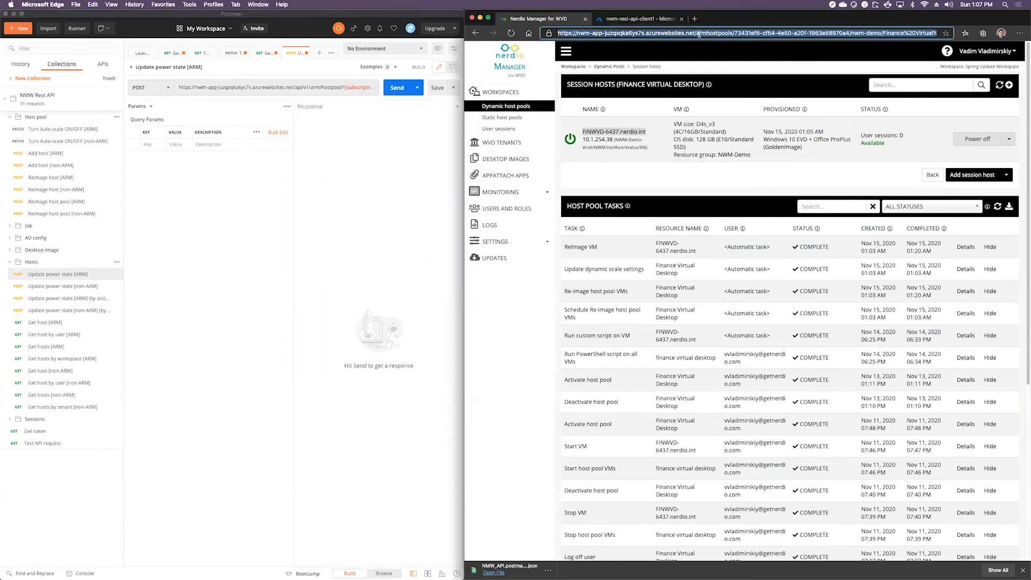
pyautogui.click(667, 33)
pyautogui.moveTo(668, 32); pyautogui.dragTo(899, 32)
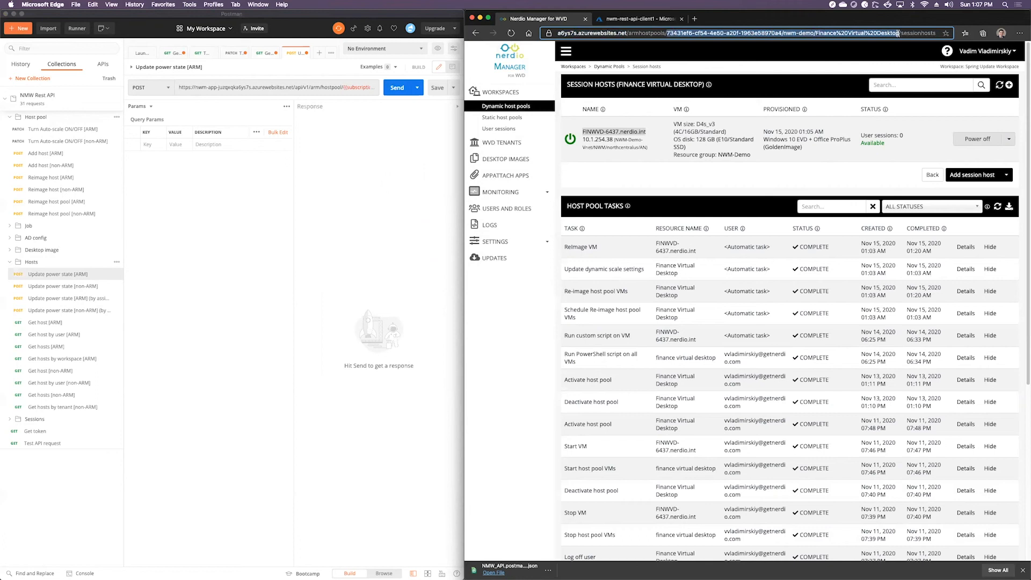
pyautogui.click(342, 88)
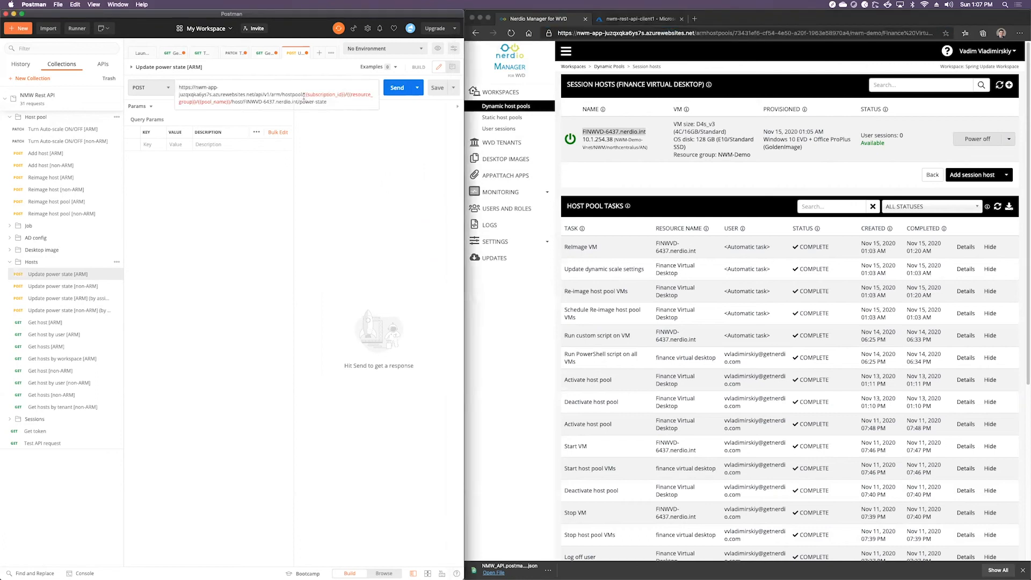
pyautogui.moveTo(302, 95); pyautogui.dragTo(229, 102)
pyautogui.press('super+v')
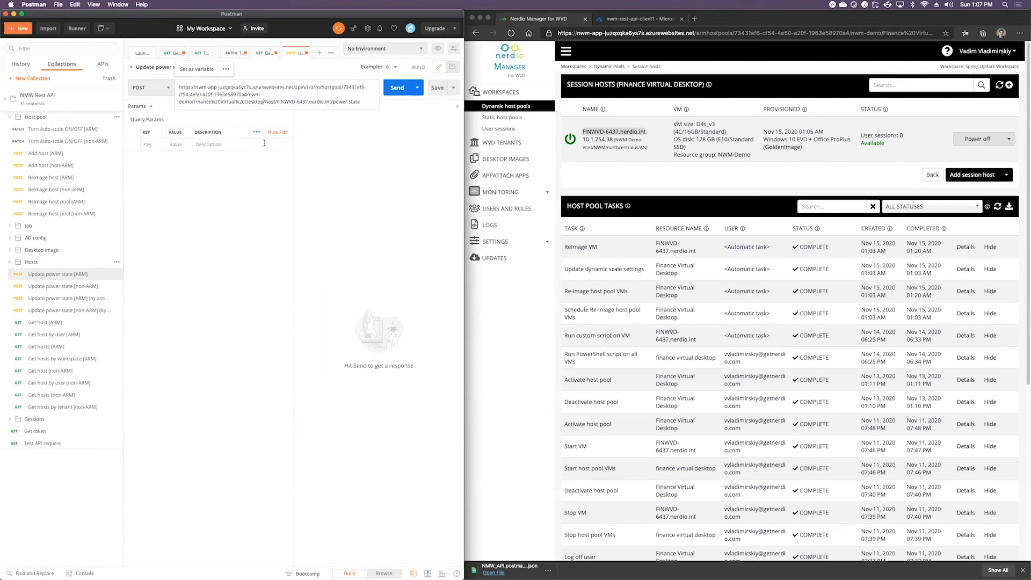
pyautogui.click(344, 147)
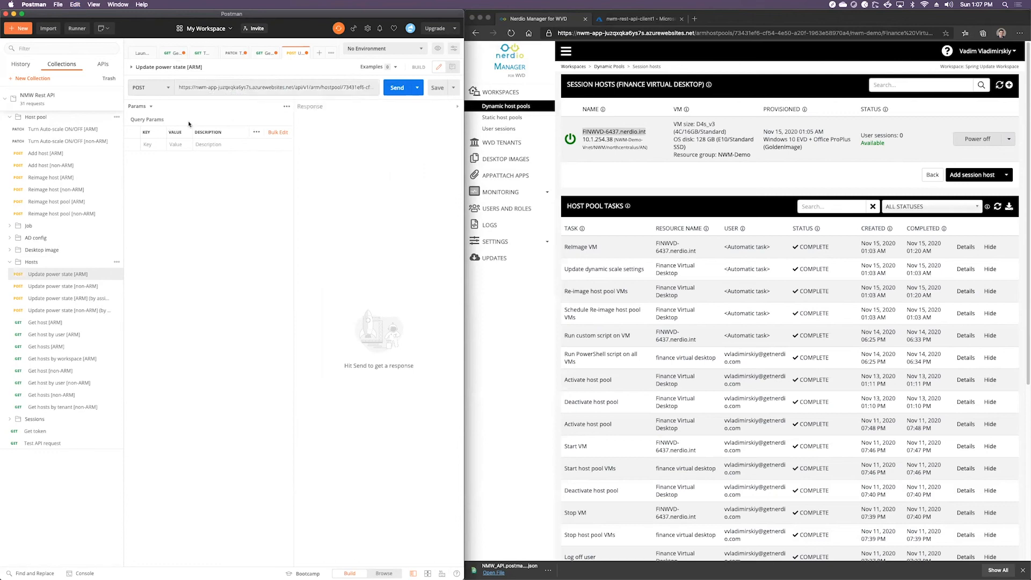
# Step: Show the power state request's JSON body, set its command to Stop and send the POST request
pyautogui.click(144, 107)
pyautogui.click(136, 158)
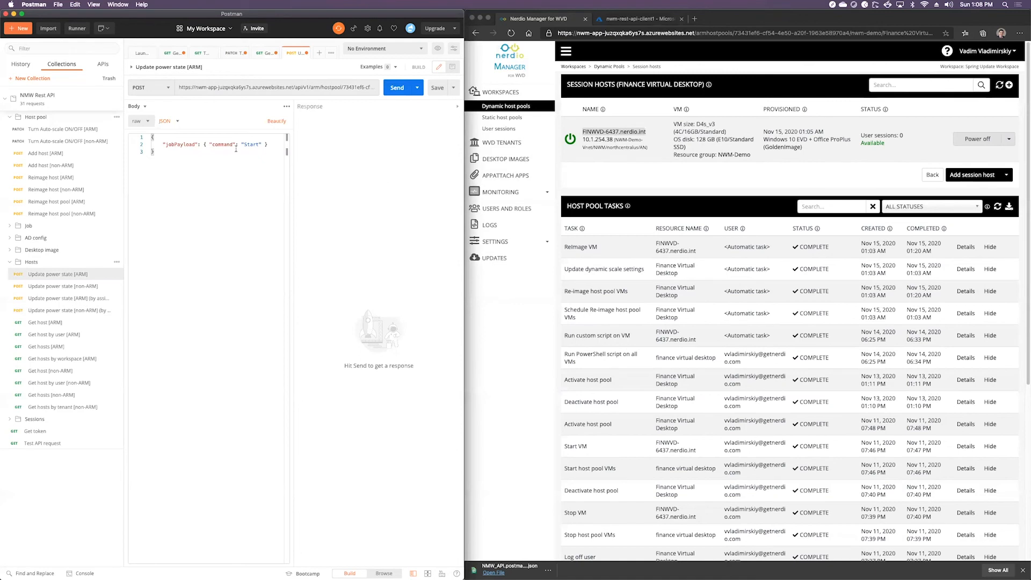
pyautogui.doubleClick(252, 145)
pyautogui.write('Stop')
pyautogui.click(396, 90)
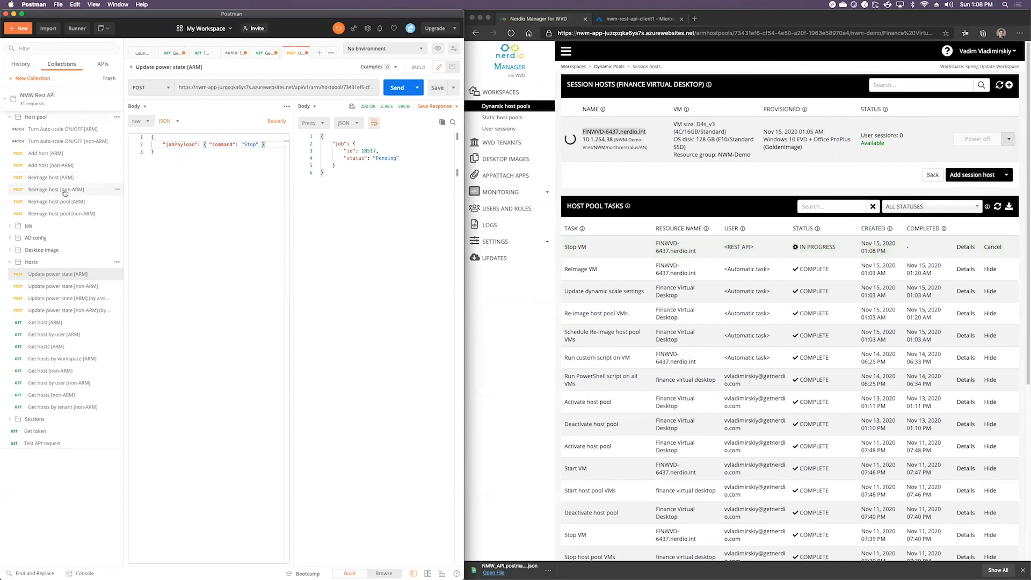
# Step: Expand the Desktop image and Sessions folders of the collection to examine their available requests
pyautogui.click(11, 251)
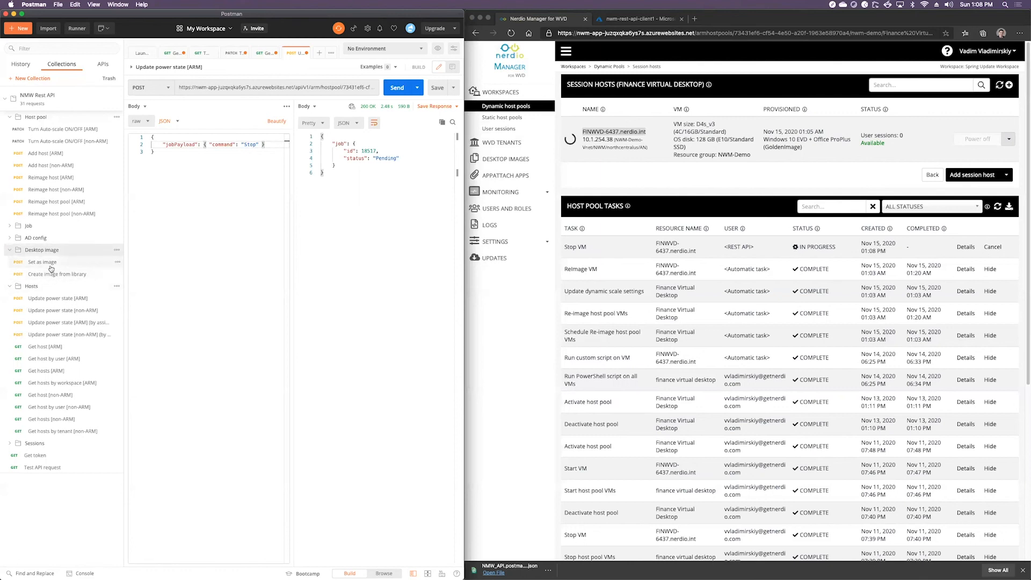
pyautogui.click(10, 444)
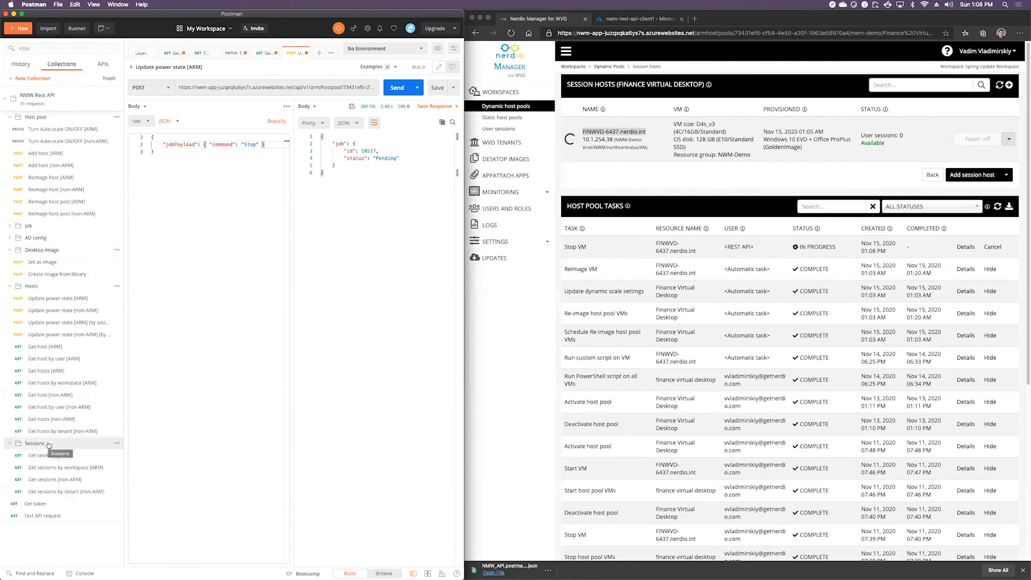